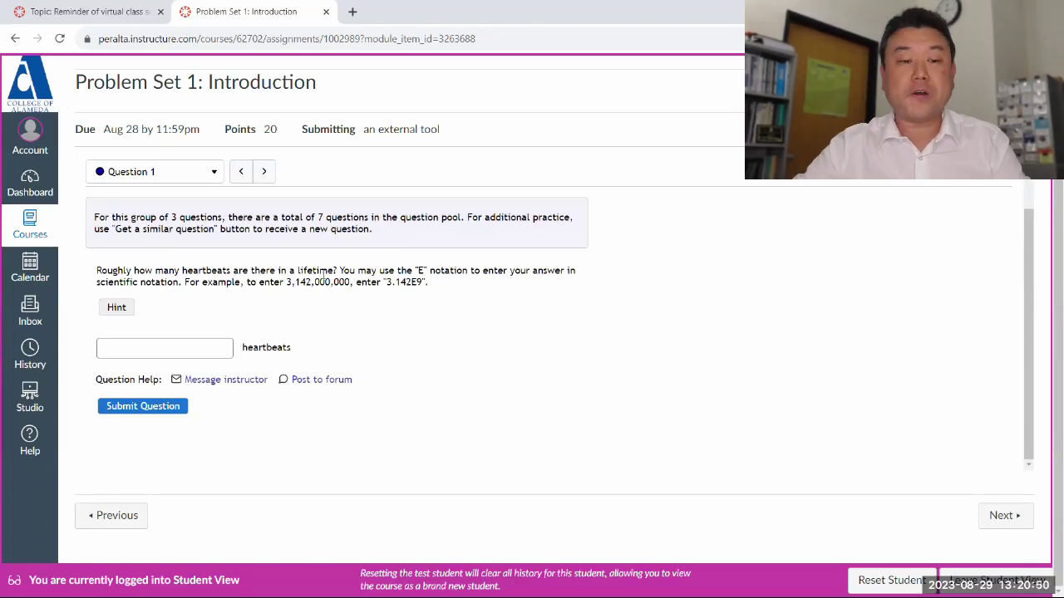
Zoom the problem page in two steps and reveal the heartbeats question's hint.
{"action": "key", "text": "ctrl+plus"}
{"action": "key", "text": "ctrl+plus"}
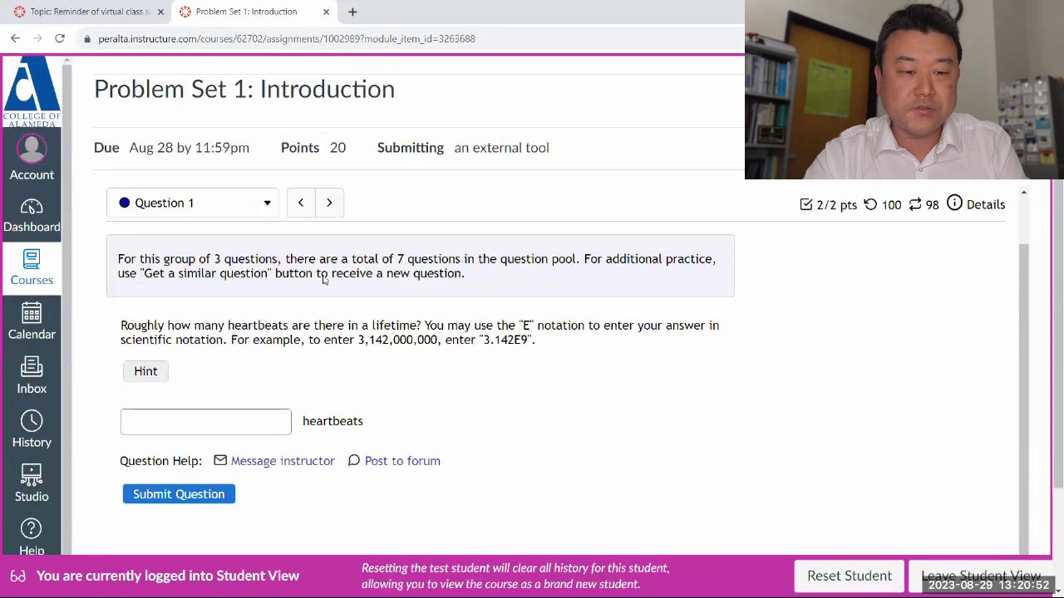
{"action": "scroll", "coordinate": [324, 280], "scroll_direction": "down", "scroll_amount": 1}
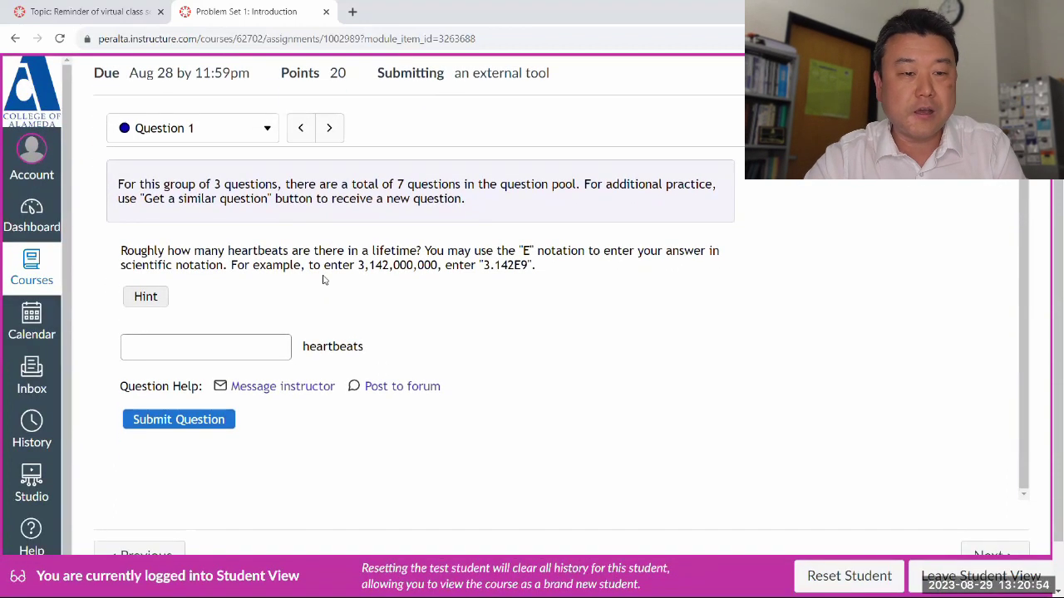
{"action": "key", "text": "ctrl+plus"}
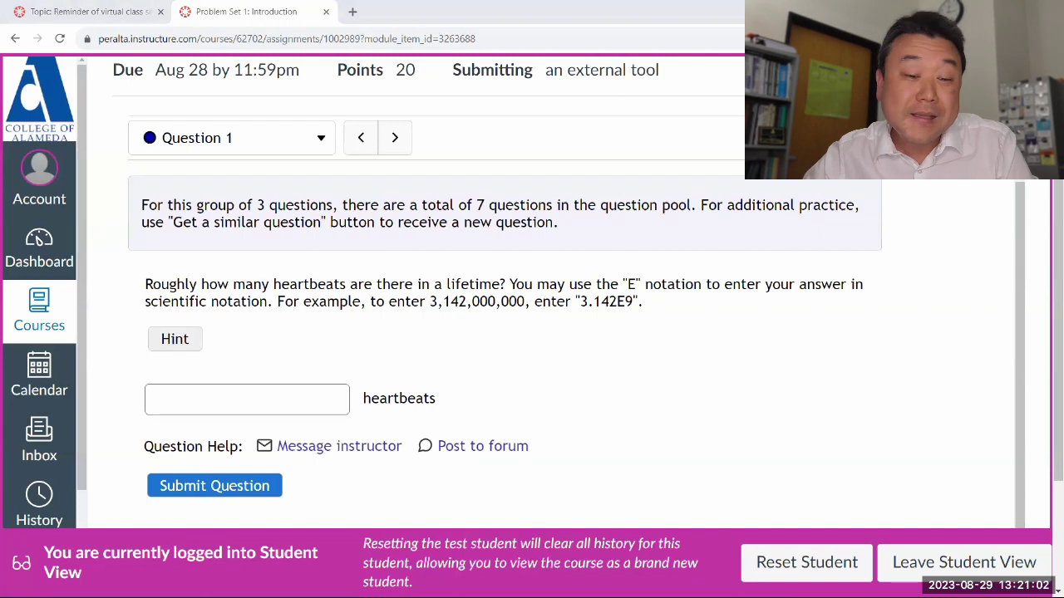
{"action": "mouse_move", "coordinate": [256, 548]}
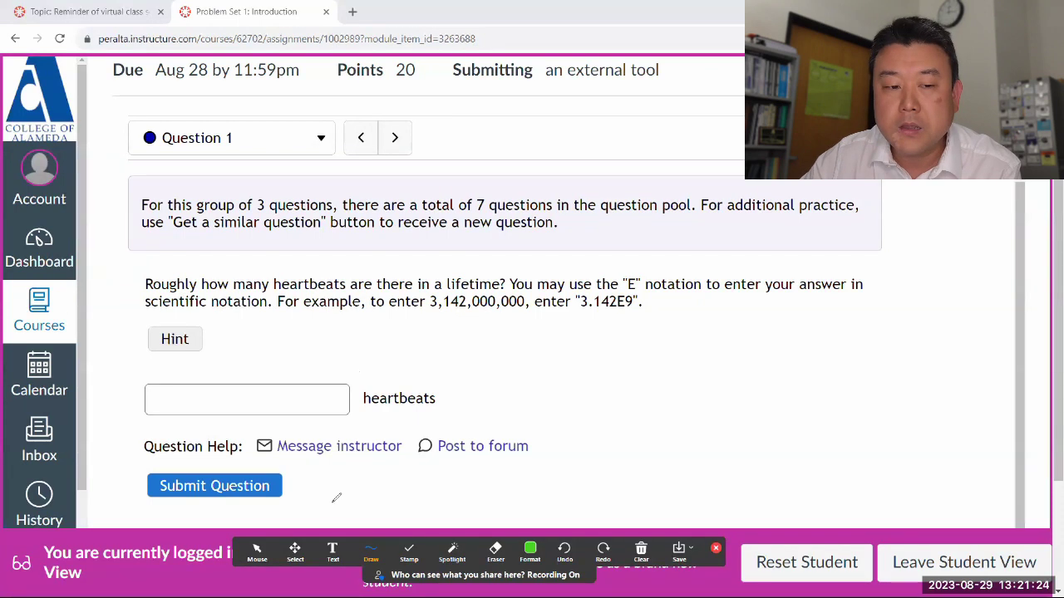
{"action": "left_click", "coordinate": [256, 550]}
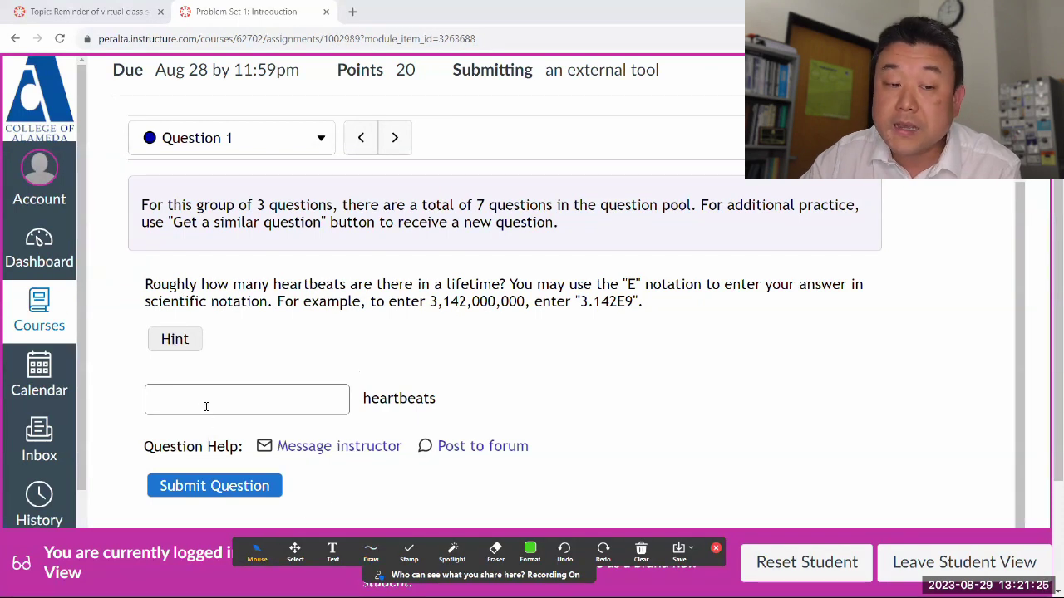
{"action": "left_click", "coordinate": [174, 340]}
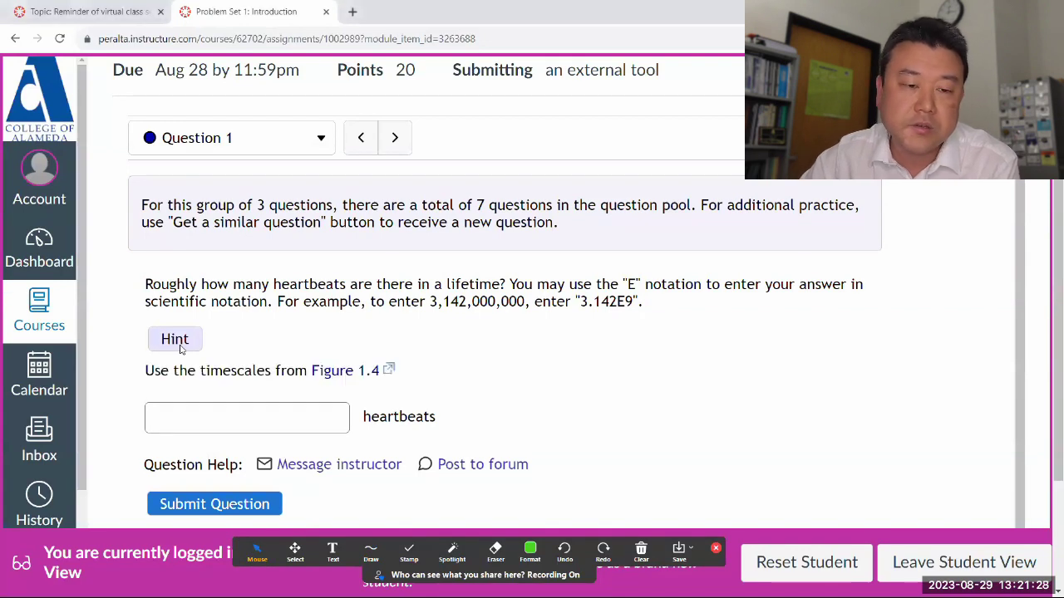
Open Figure 1.4 and scroll to the heartbeat (10^0 s) and human lifetime (10^9 s) rows.
{"action": "left_click", "coordinate": [354, 376]}
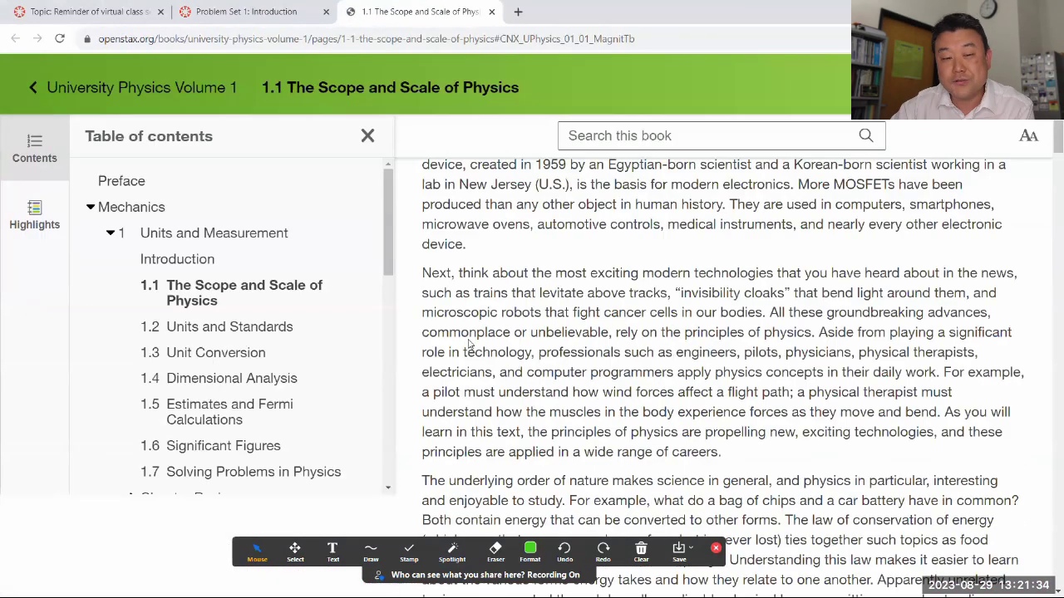
{"action": "left_click", "coordinate": [367, 136]}
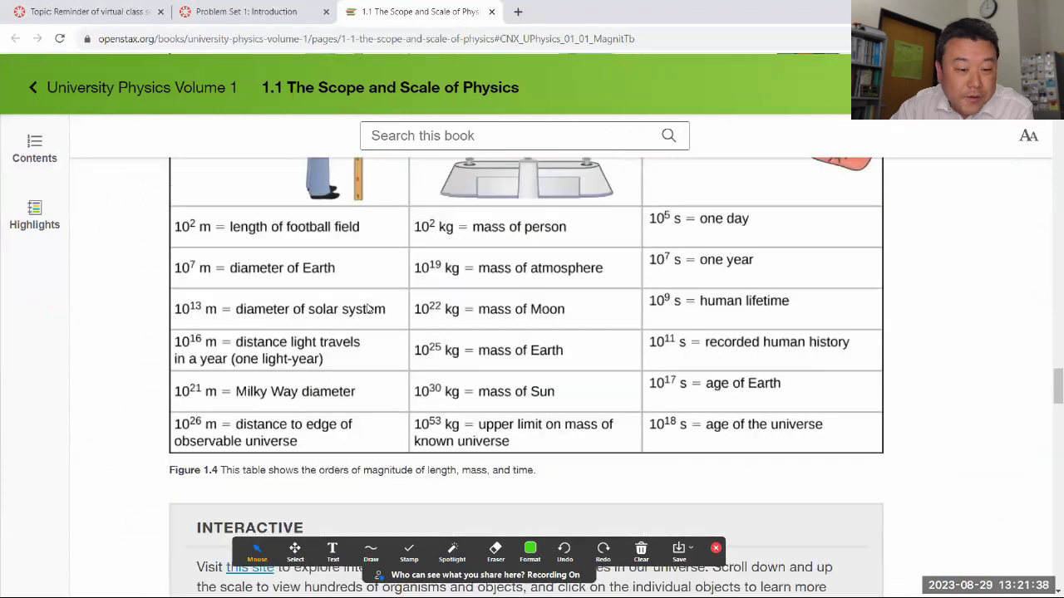
{"action": "scroll", "coordinate": [368, 309], "scroll_direction": "up", "scroll_amount": 5}
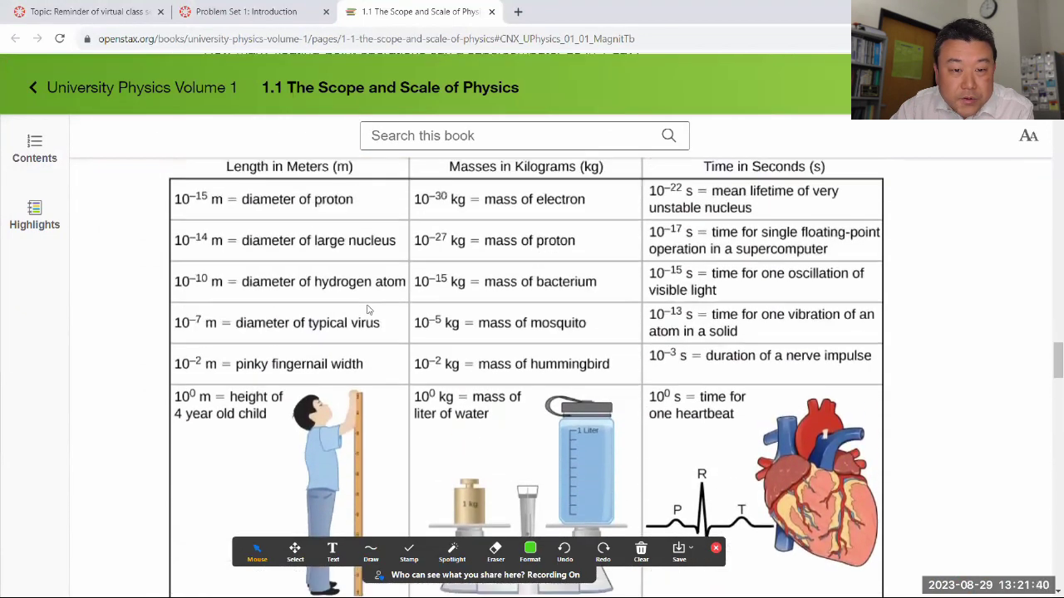
{"action": "scroll", "coordinate": [694, 316], "scroll_direction": "down", "scroll_amount": 2}
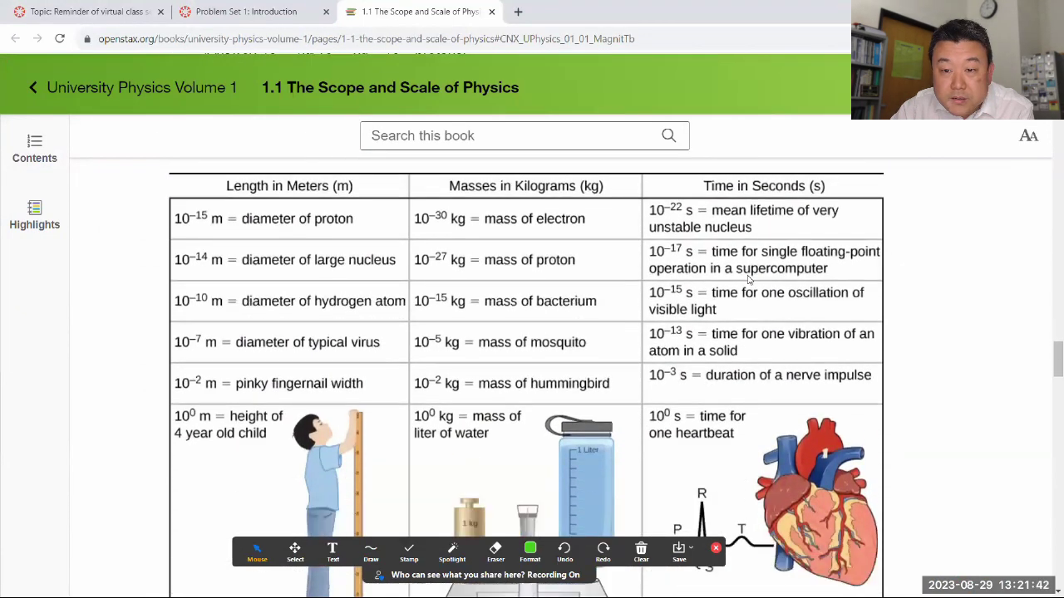
{"action": "scroll", "coordinate": [746, 285], "scroll_direction": "down", "scroll_amount": 1}
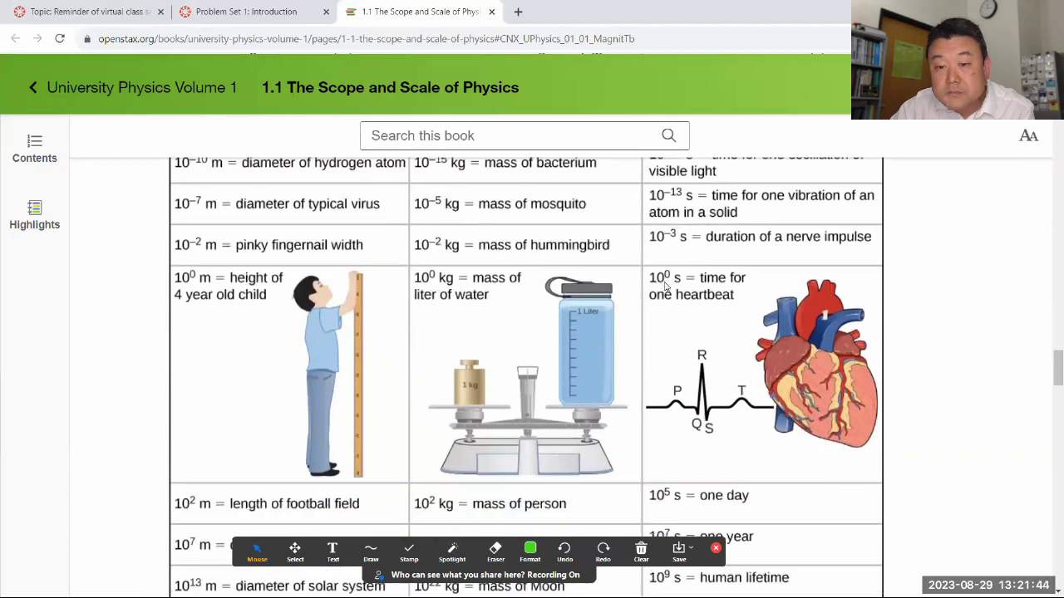
{"action": "scroll", "coordinate": [702, 284], "scroll_direction": "down", "scroll_amount": 3}
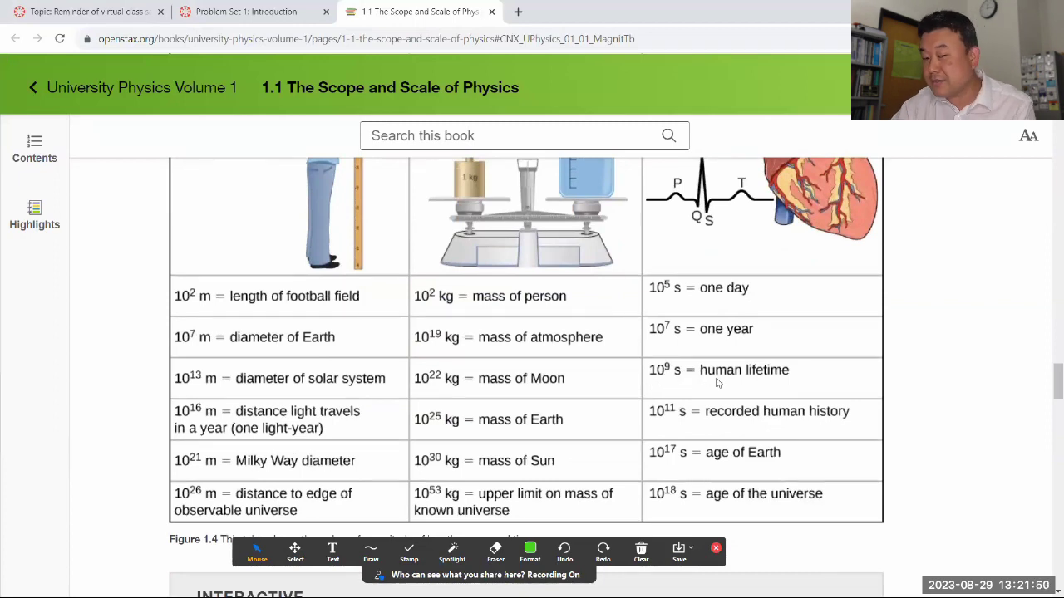
{"action": "scroll", "coordinate": [718, 384], "scroll_direction": "up", "scroll_amount": 2}
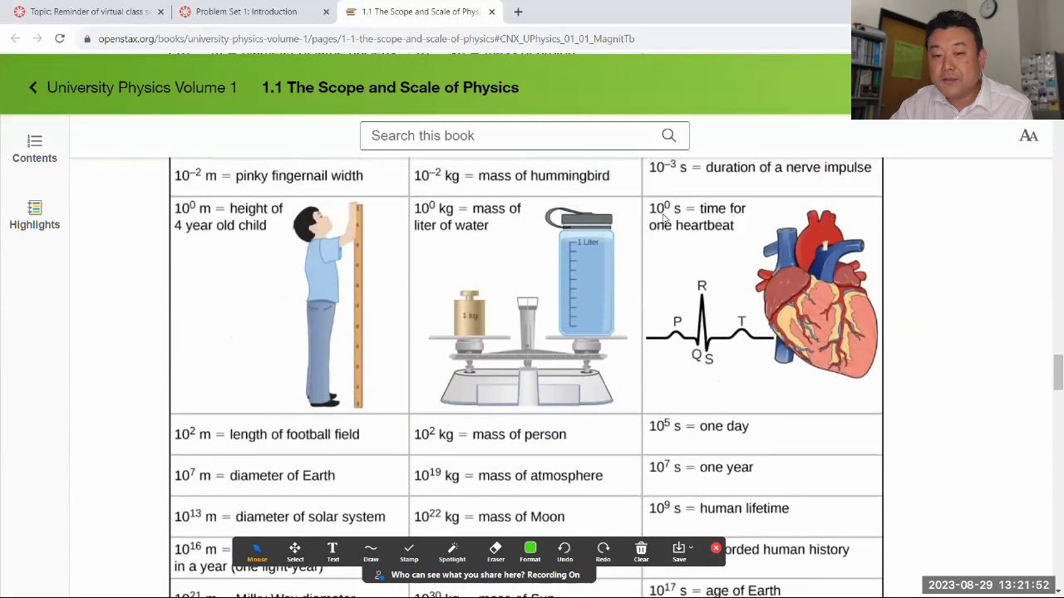
{"action": "scroll", "coordinate": [659, 444], "scroll_direction": "down", "scroll_amount": 1}
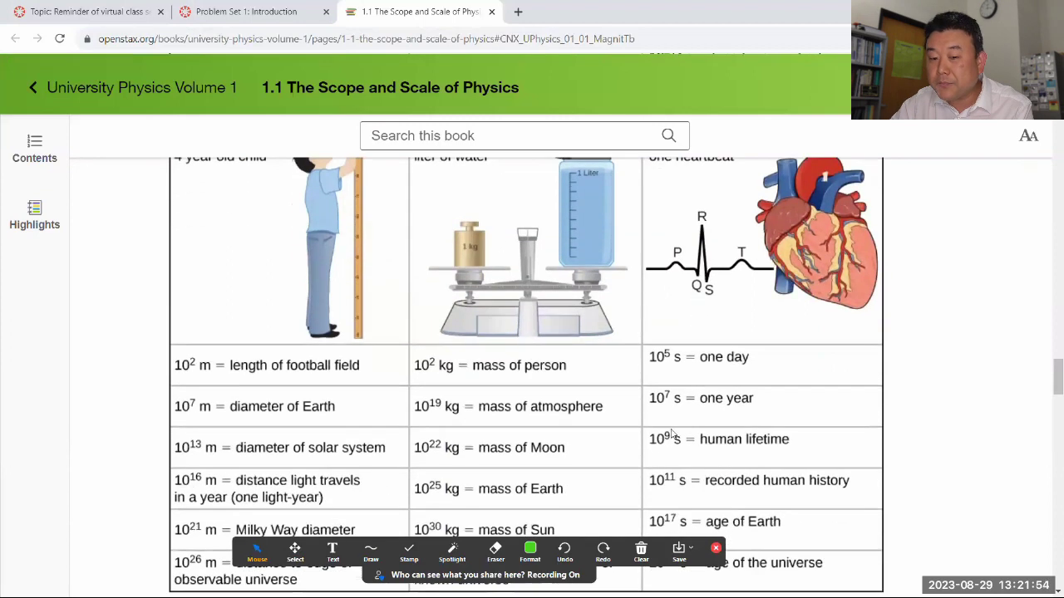
{"action": "scroll", "coordinate": [760, 435], "scroll_direction": "down", "scroll_amount": 1}
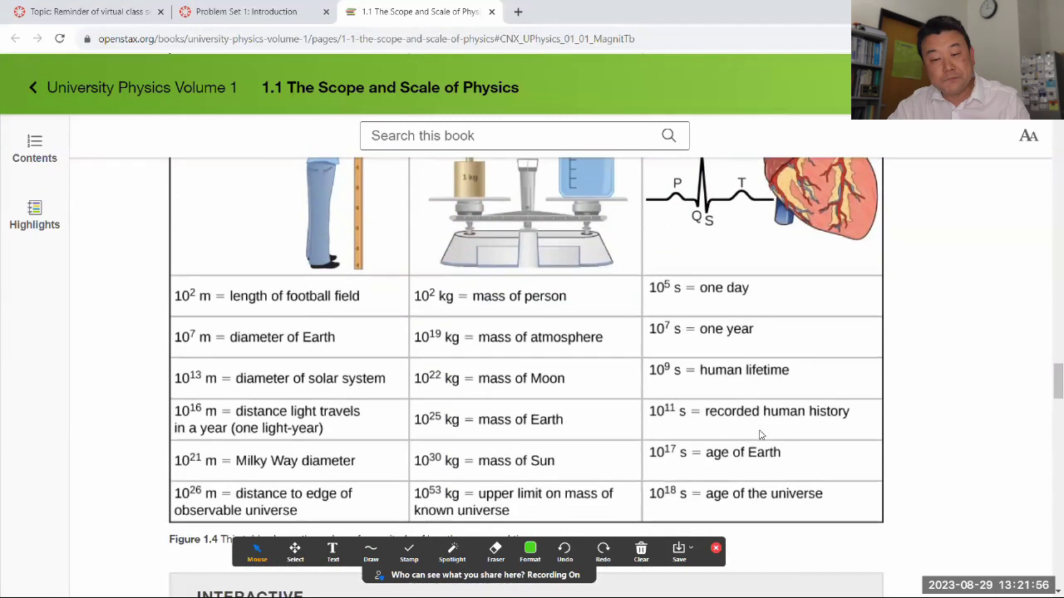
{"action": "left_click", "coordinate": [278, 10]}
{"action": "left_click", "coordinate": [226, 411]}
{"action": "type", "text": "1000"}
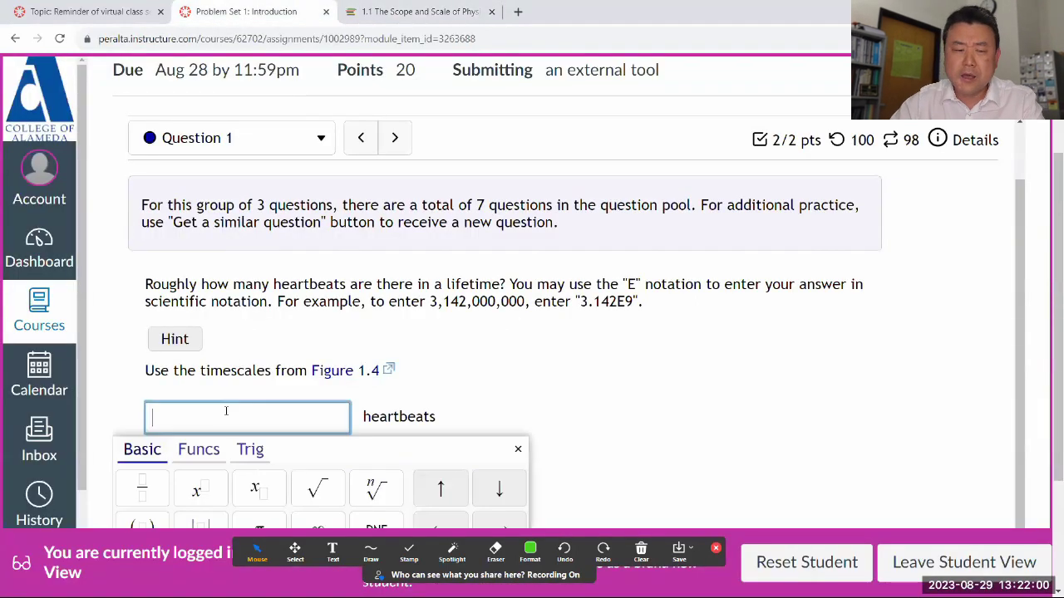
{"action": "type", "text": "000000"}
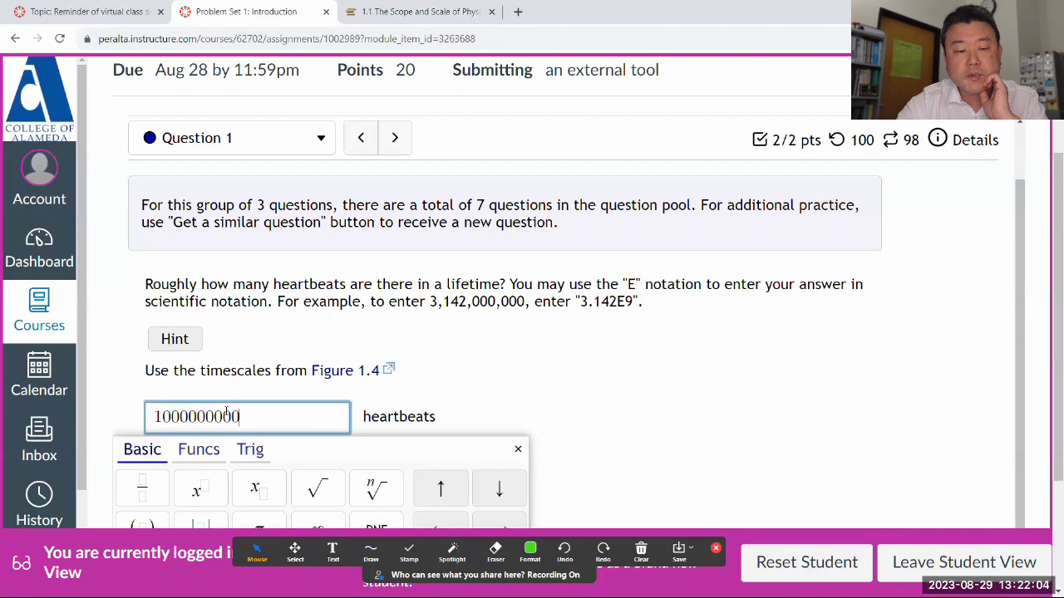
{"action": "left_click", "coordinate": [252, 340]}
{"action": "scroll", "coordinate": [264, 338], "scroll_direction": "down", "scroll_amount": 1}
{"action": "left_click", "coordinate": [214, 487]}
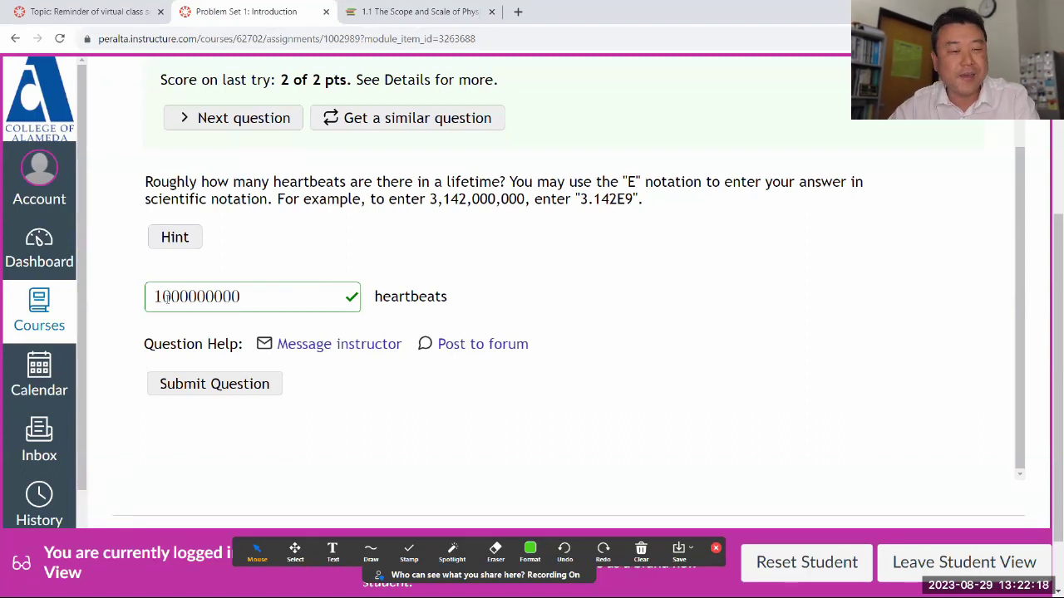
Replace the heartbeats answer with π·10^9 and resubmit it.
{"action": "left_click", "coordinate": [167, 298]}
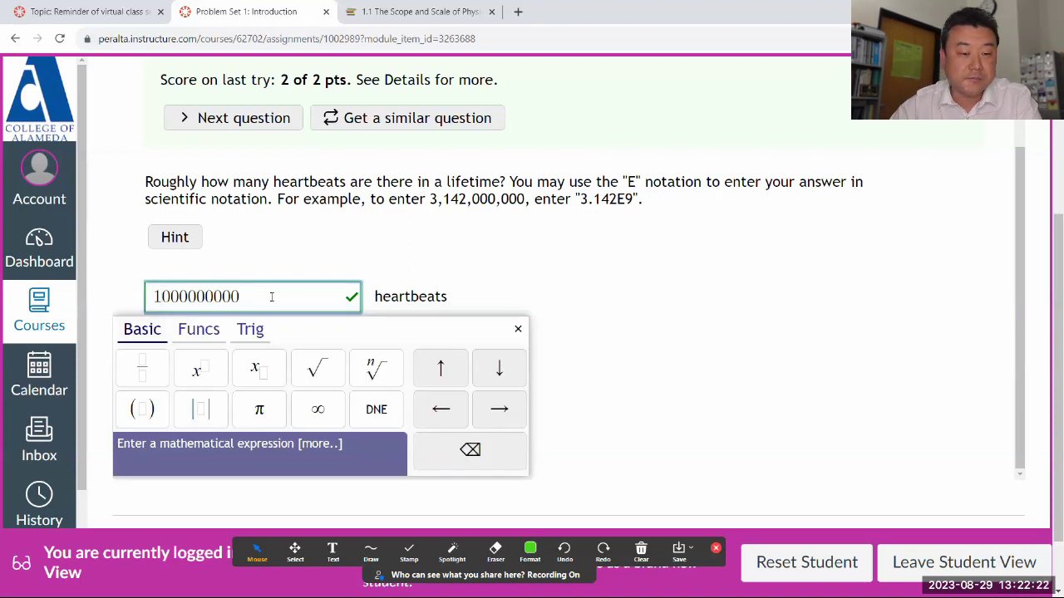
{"action": "left_click_drag", "start_coordinate": [252, 295], "coordinate": [119, 297]}
{"action": "key", "text": "BackSpace"}
{"action": "left_click", "coordinate": [251, 410]}
{"action": "type", "text": "*10^9"}
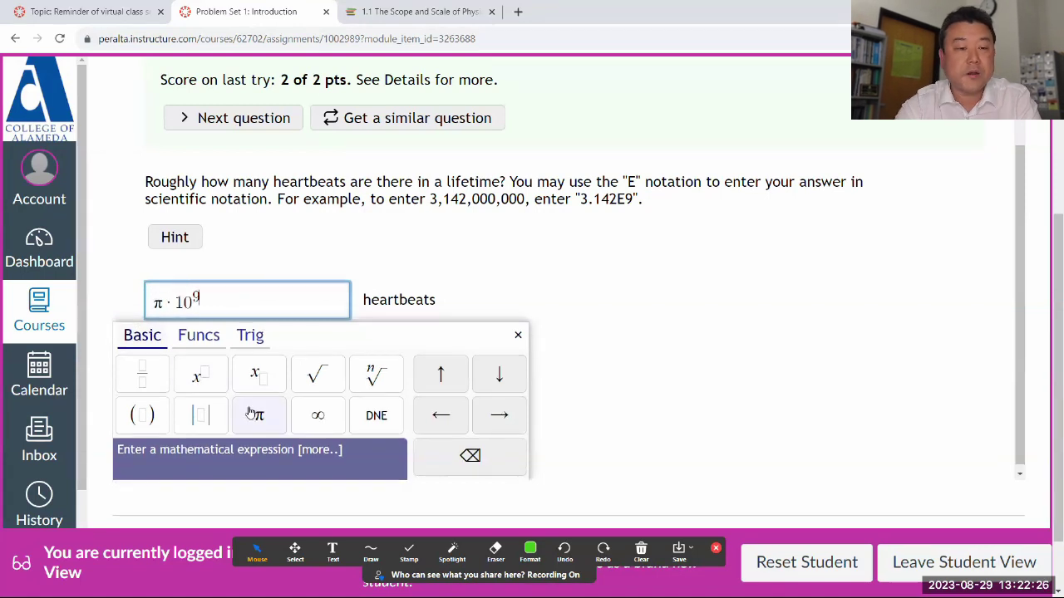
{"action": "left_click", "coordinate": [461, 234]}
{"action": "left_click", "coordinate": [252, 390]}
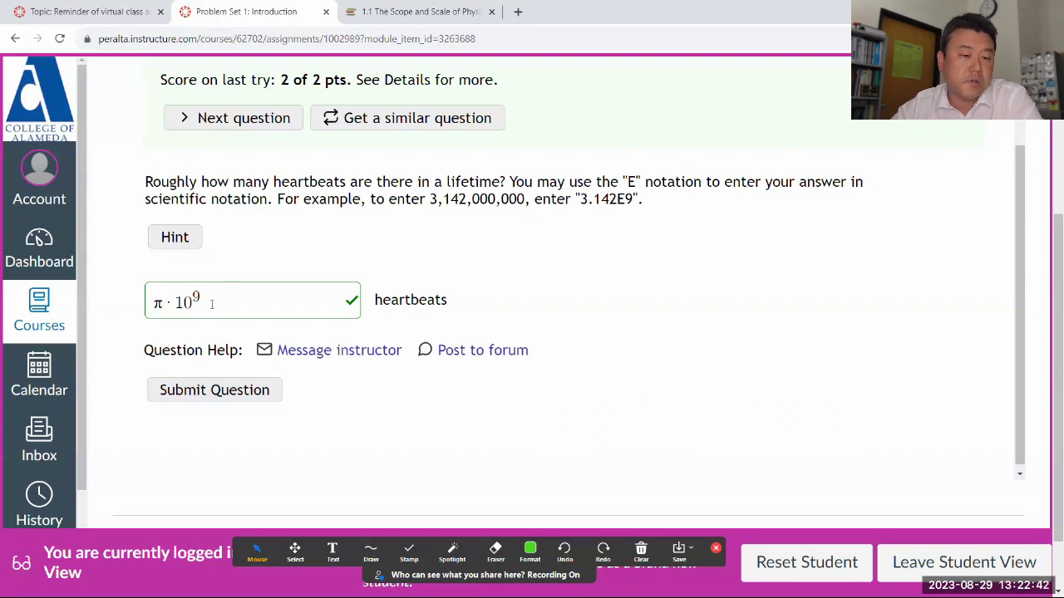
Submit 10^8 as the heartbeats answer, which is marked wrong for 0 of 2 points.
{"action": "left_click_drag", "start_coordinate": [211, 303], "coordinate": [114, 304]}
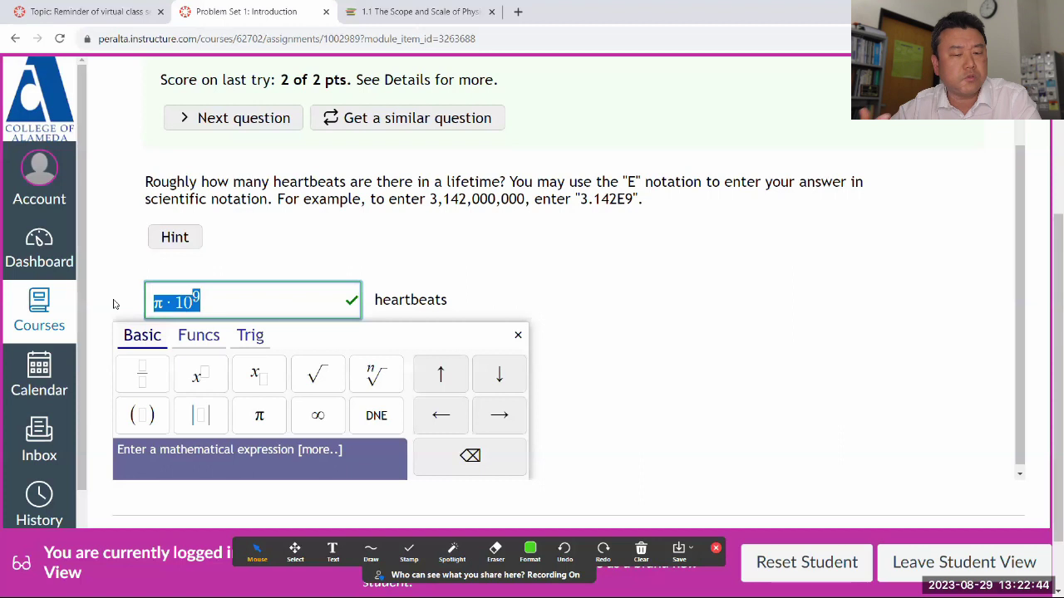
{"action": "key", "text": "BackSpace"}
{"action": "type", "text": "10^8"}
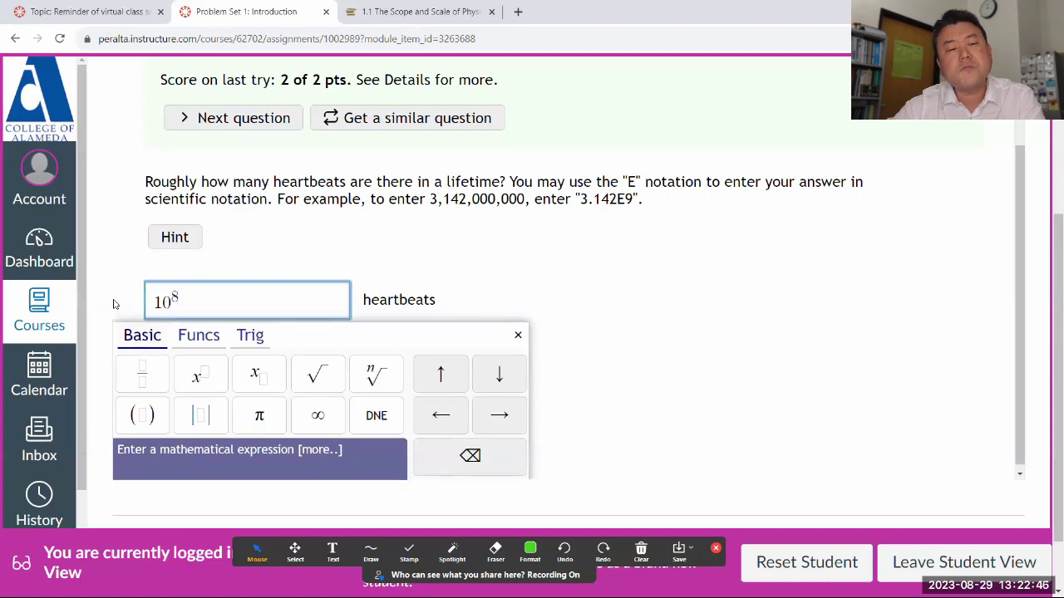
{"action": "left_click", "coordinate": [331, 194]}
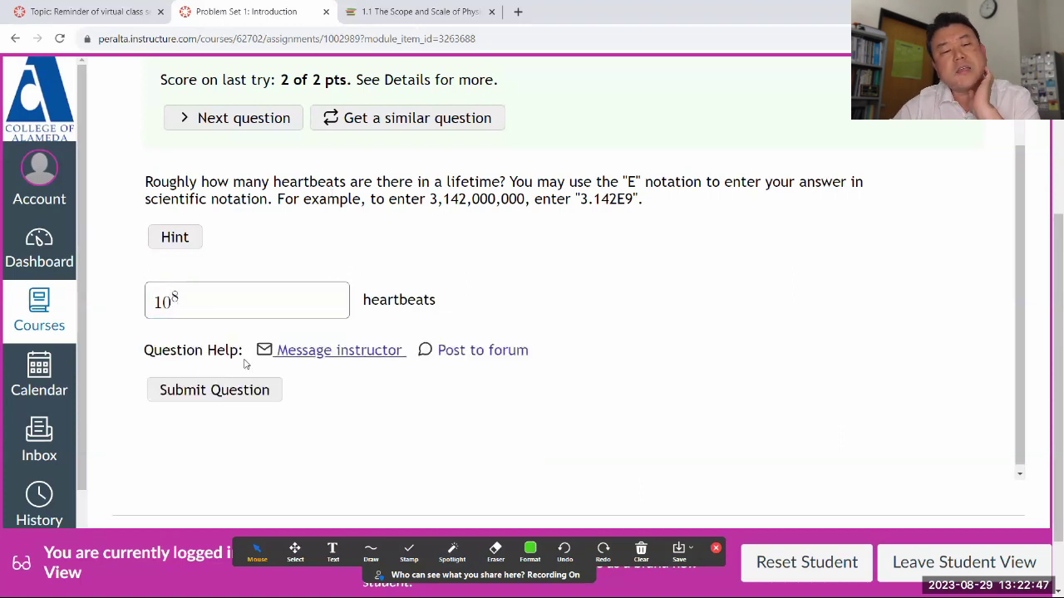
{"action": "left_click", "coordinate": [201, 394]}
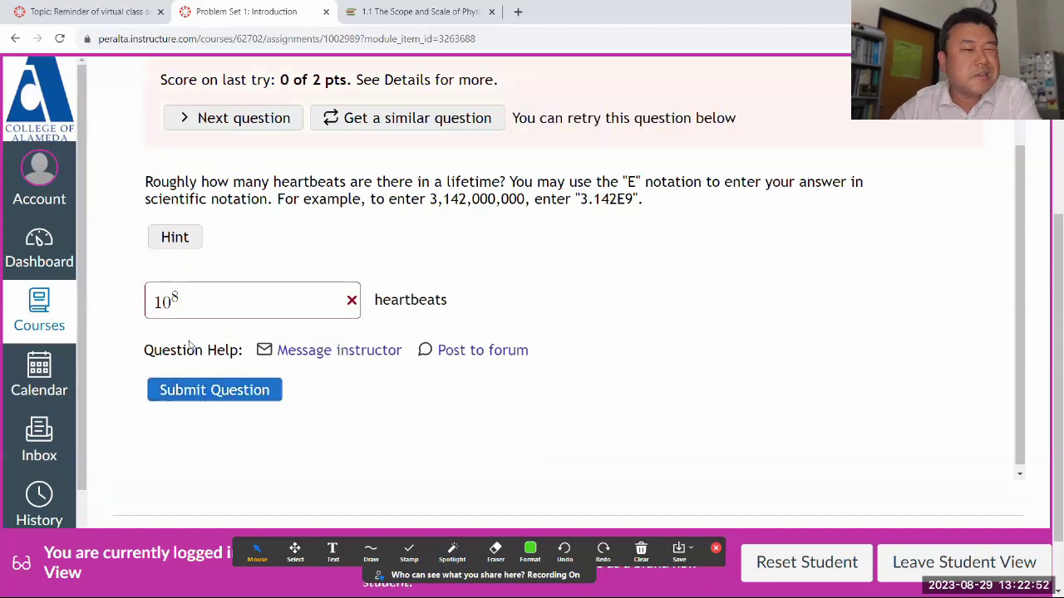
{"action": "left_click_drag", "start_coordinate": [178, 297], "coordinate": [145, 301]}
Submit 9.9·10^9, then 9·10^9, as the heartbeats answer.
{"action": "type", "text": "9.9"}
{"action": "type", "text": "*10^"}
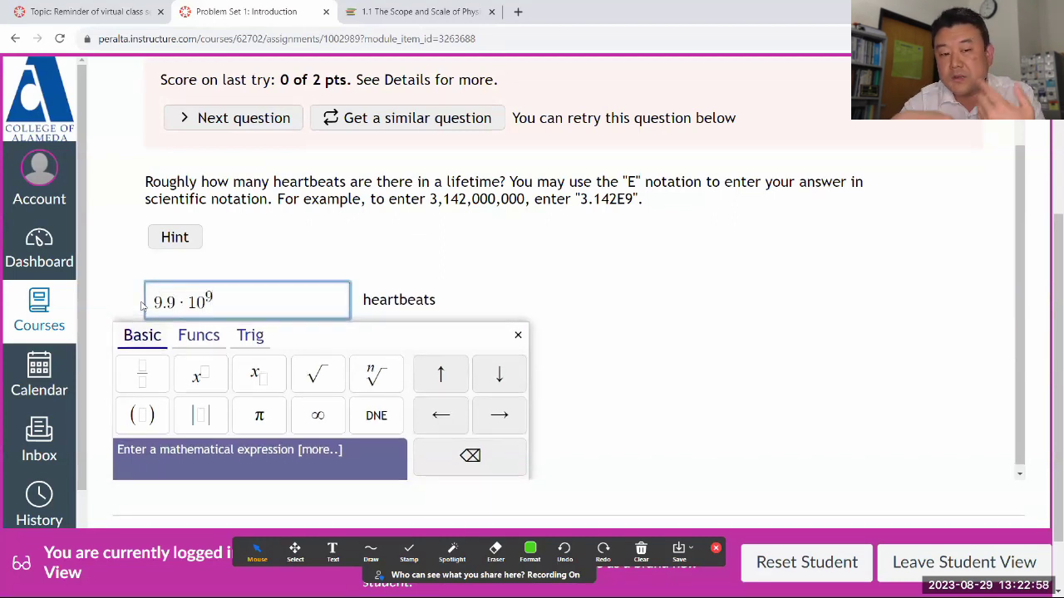
{"action": "left_click", "coordinate": [247, 274]}
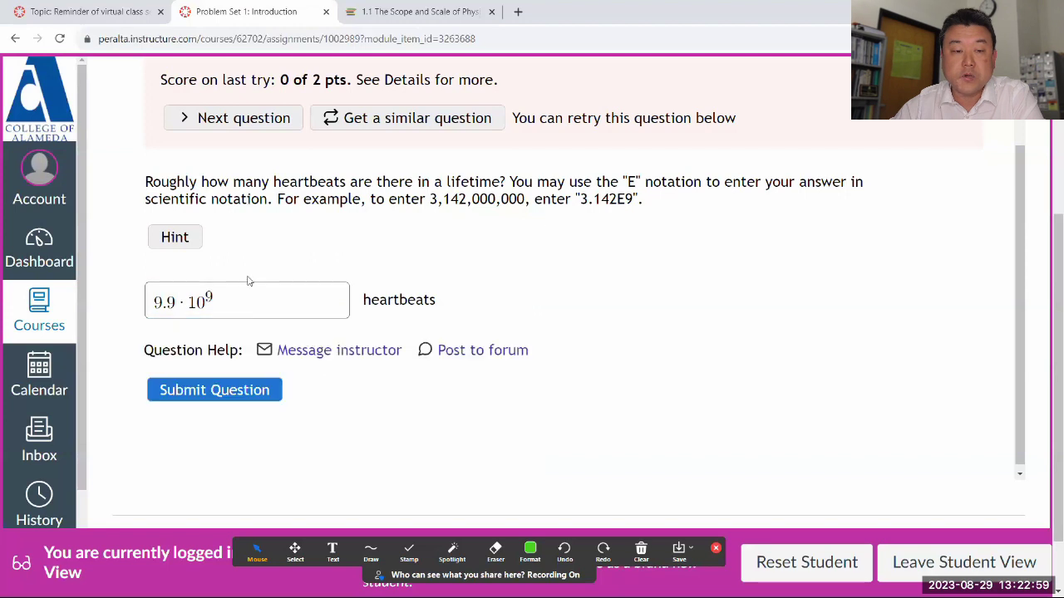
{"action": "left_click", "coordinate": [210, 397]}
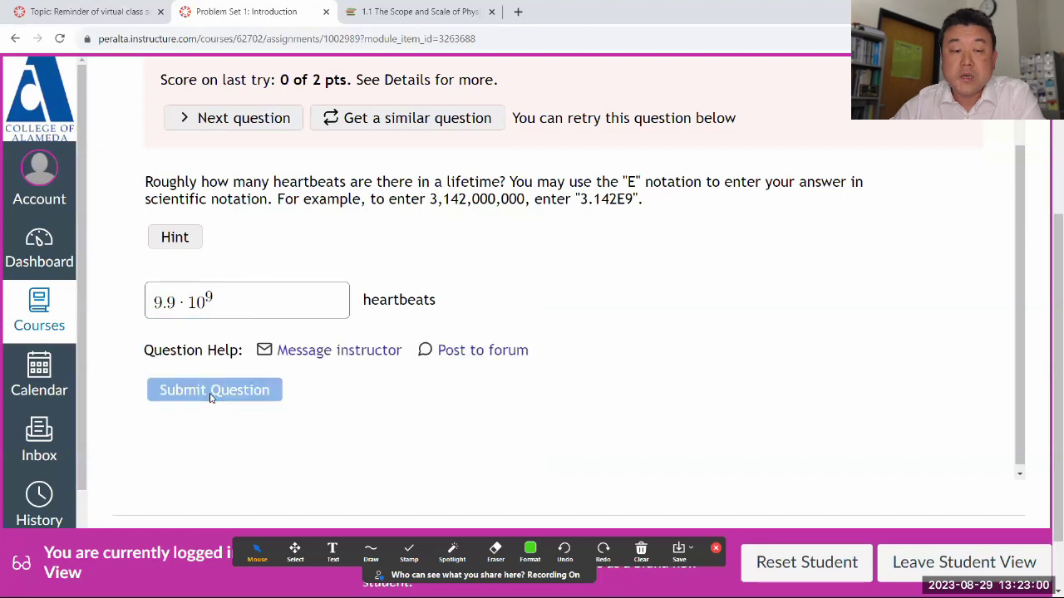
{"action": "left_click", "coordinate": [190, 301]}
{"action": "key", "text": "BackSpace"}
{"action": "key", "text": "BackSpace"}
{"action": "left_click", "coordinate": [261, 274]}
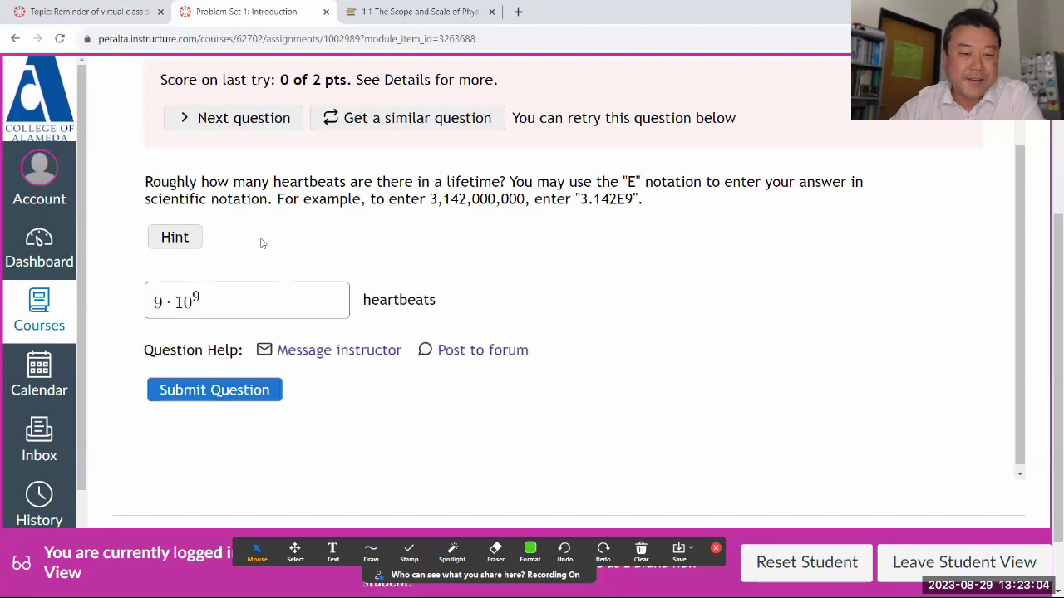
{"action": "left_click", "coordinate": [219, 393]}
Change the answer to 5·10^9 and submit it, which is marked wrong.
{"action": "left_click", "coordinate": [162, 305]}
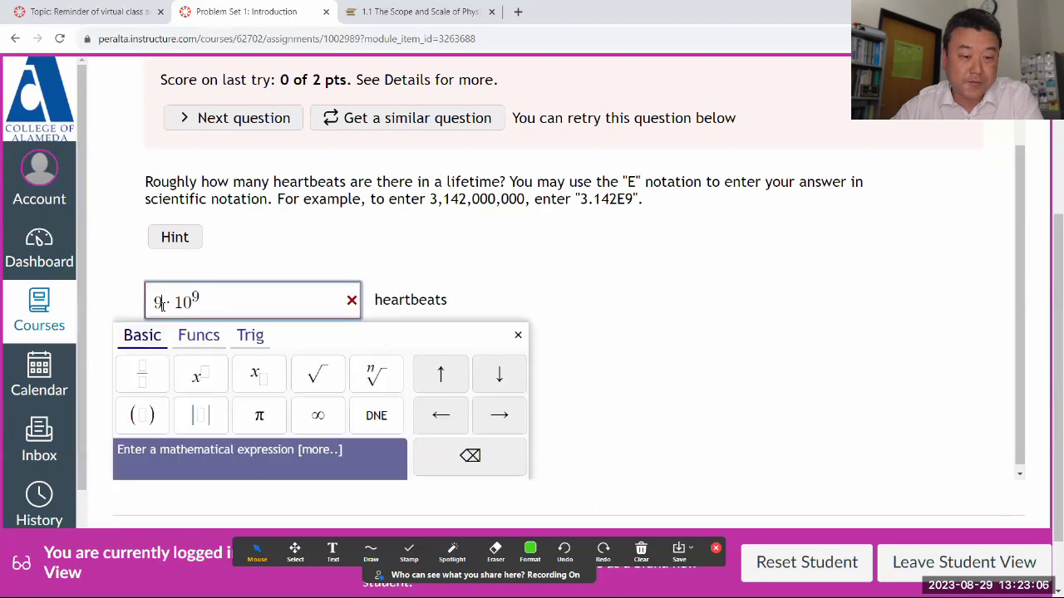
{"action": "key", "text": "shift+Left"}
{"action": "type", "text": "5"}
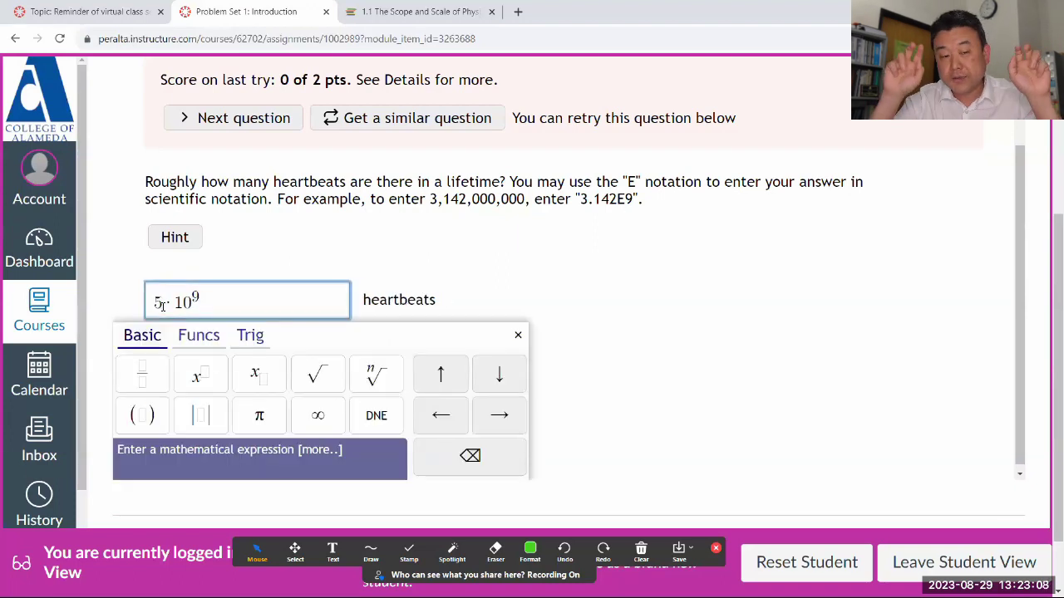
{"action": "left_click", "coordinate": [259, 268]}
{"action": "left_click", "coordinate": [248, 389]}
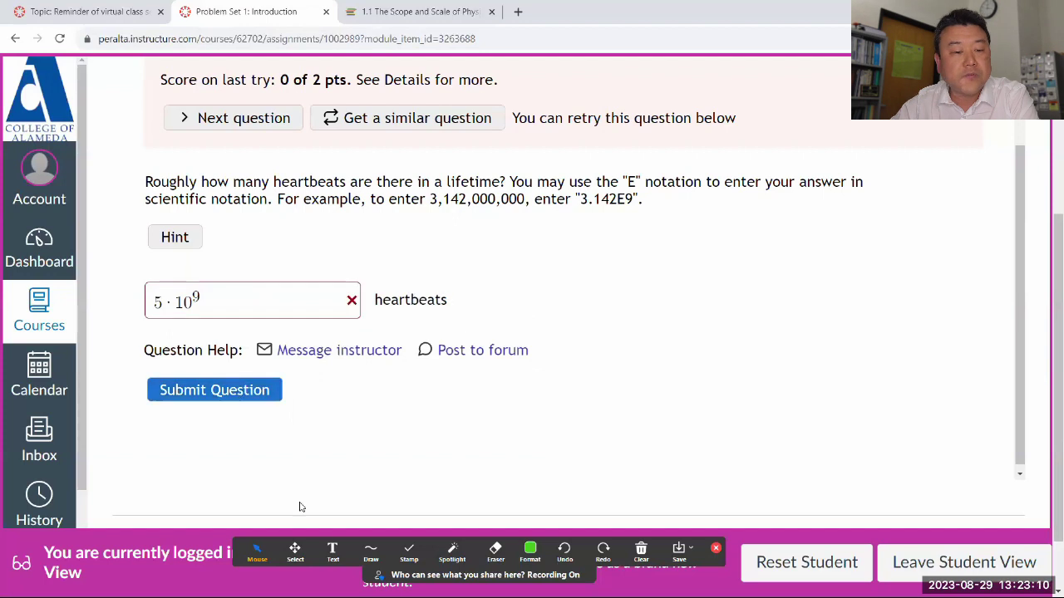
Change the answer to 4·10^9 and submit it for full 2 of 2 points.
{"action": "left_click", "coordinate": [160, 306]}
{"action": "key", "text": "shift+Left"}
{"action": "type", "text": "4"}
{"action": "left_click", "coordinate": [260, 268]}
{"action": "left_click", "coordinate": [218, 391]}
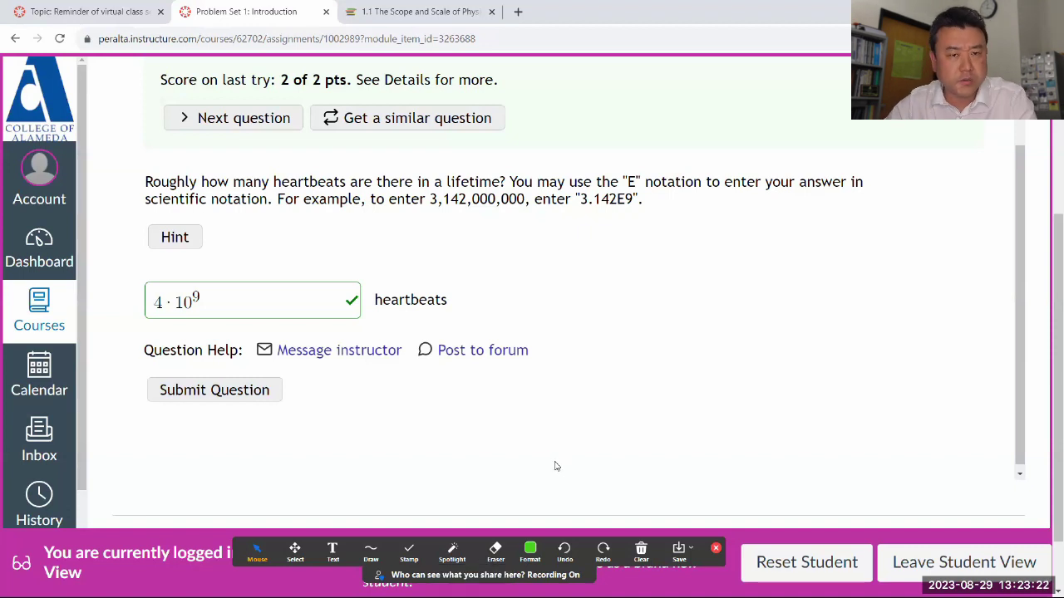
In Wolfram Alpha, compute 100 years / (1 second).
{"action": "key", "text": "alt+Tab"}
{"action": "key", "text": "alt+Tab"}
{"action": "key", "text": "alt+Tab"}
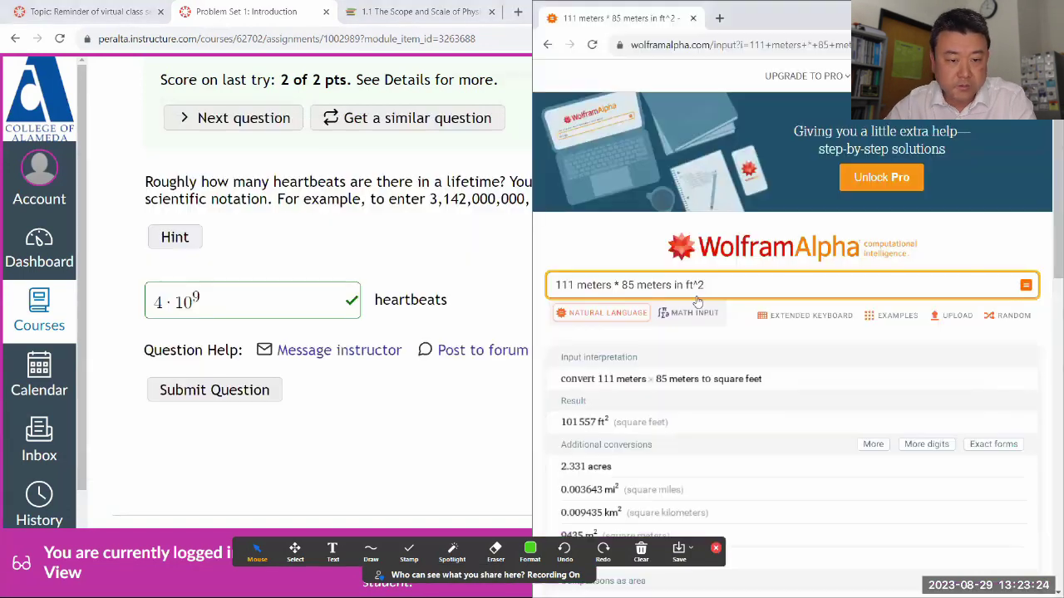
{"action": "left_click", "coordinate": [726, 290]}
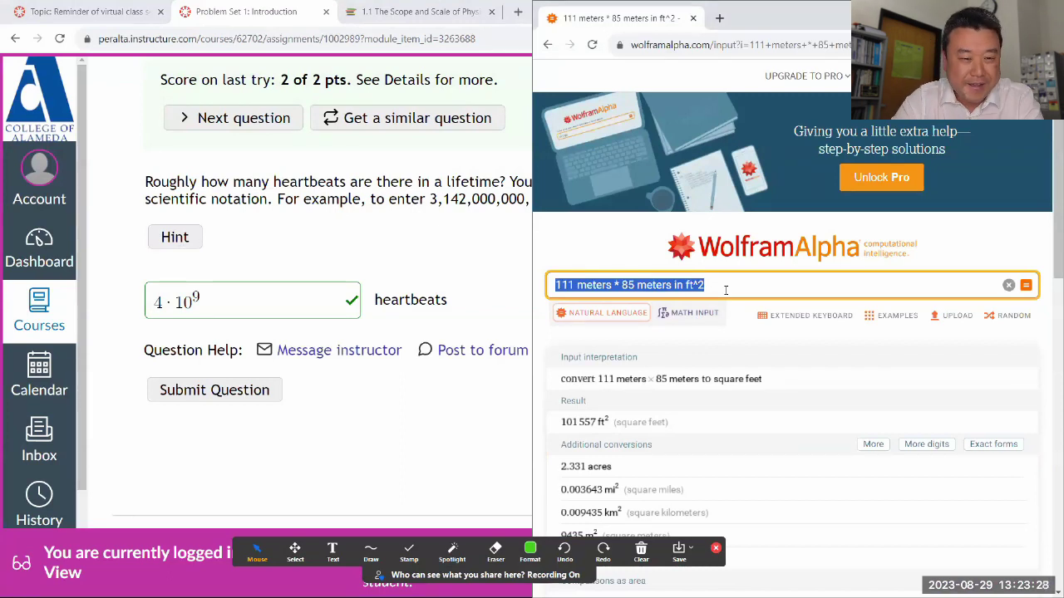
{"action": "type", "text": "100 tdao;"}
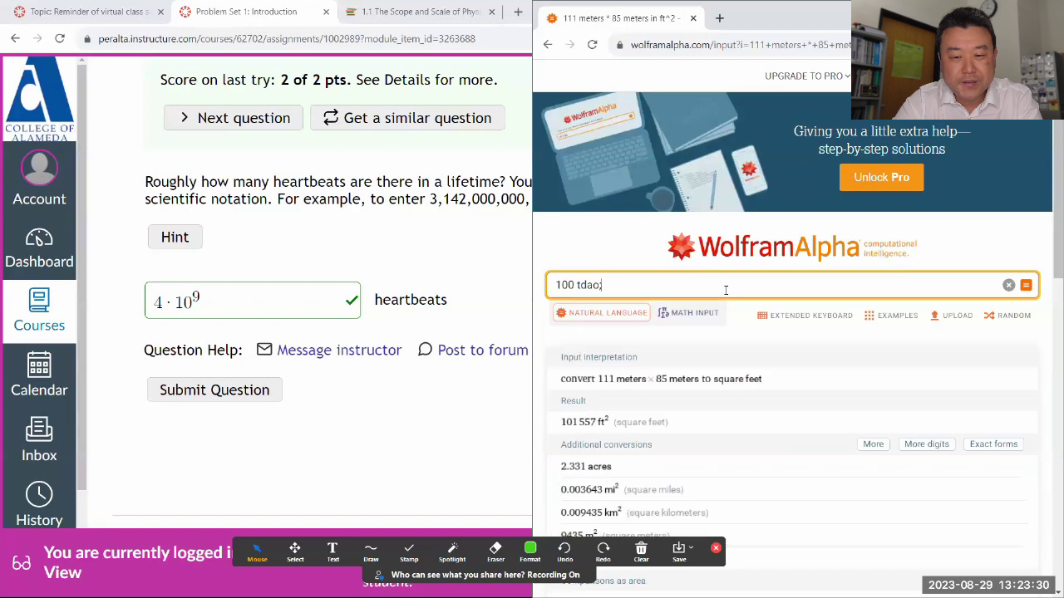
{"action": "key", "text": "BackSpace"}
{"action": "key", "text": "BackSpace"}
{"action": "key", "text": "BackSpace"}
{"action": "type", "text": "years"}
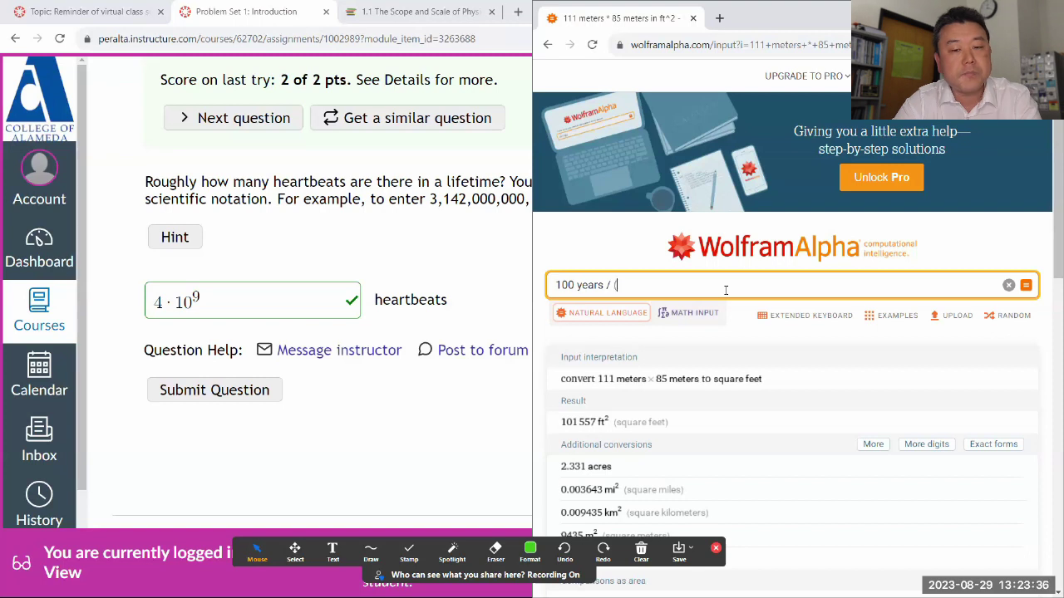
{"action": "type", "text": "/ (1 second)"}
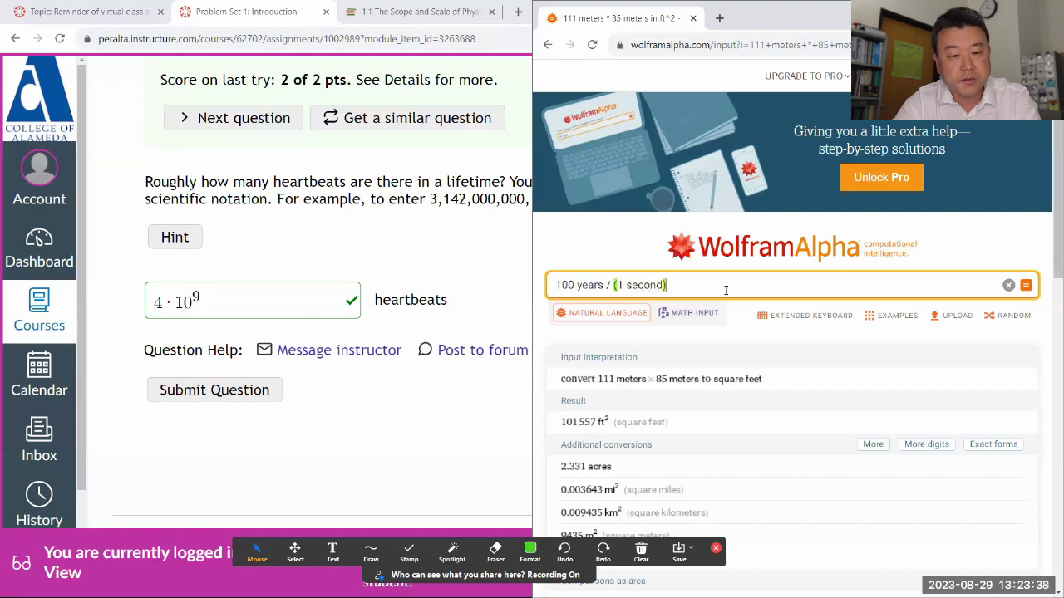
{"action": "key", "text": "Return"}
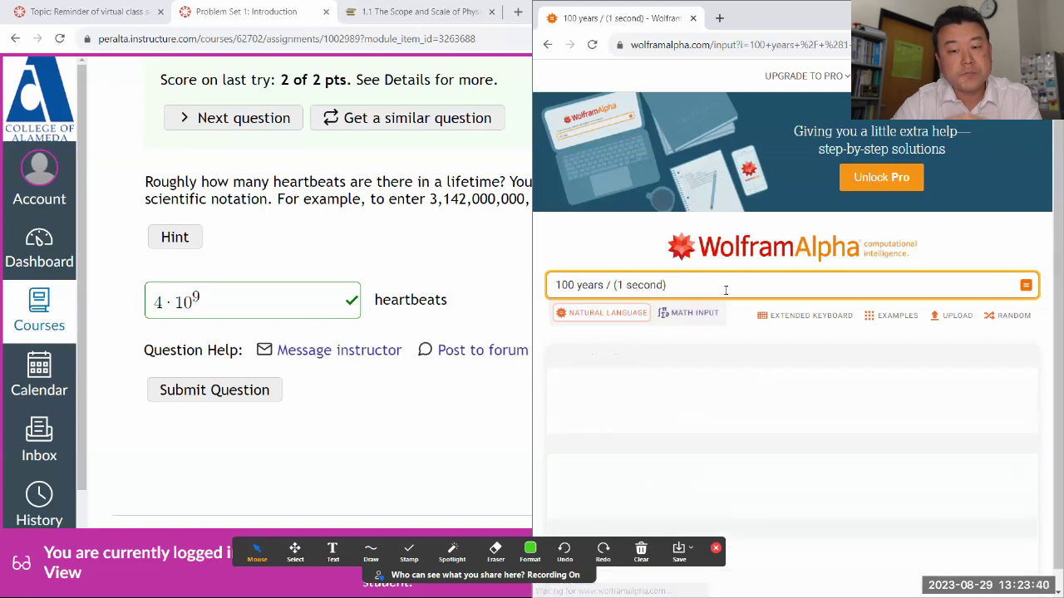
{"action": "scroll", "coordinate": [647, 429], "scroll_direction": "down", "scroll_amount": 1}
{"action": "scroll", "coordinate": [647, 428], "scroll_direction": "down", "scroll_amount": 1}
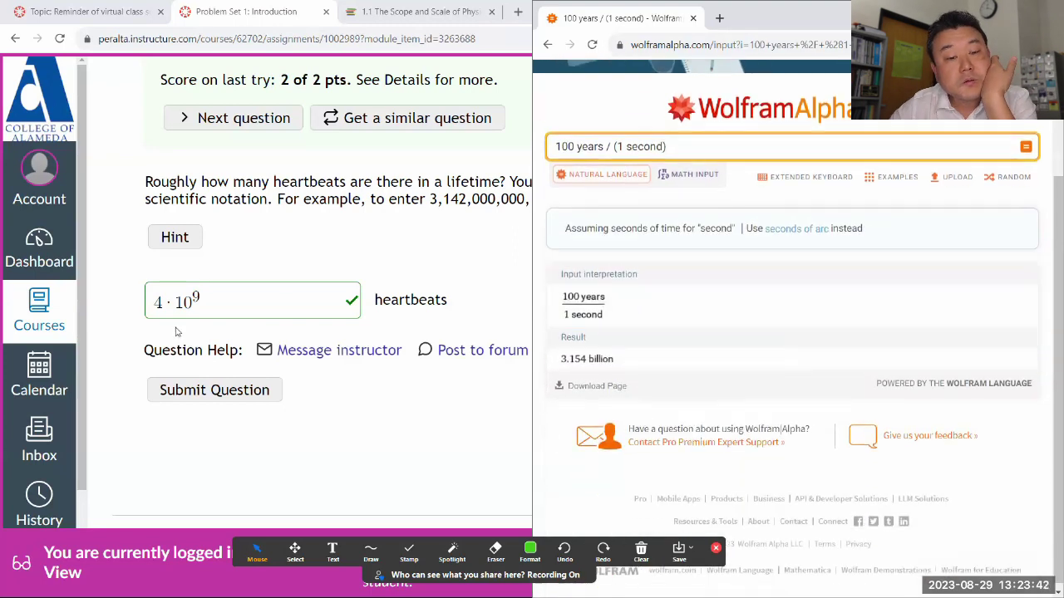
Change the period to 0.8 second and rerun, giving 3.94 billion heartbeats.
{"action": "left_click", "coordinate": [619, 146]}
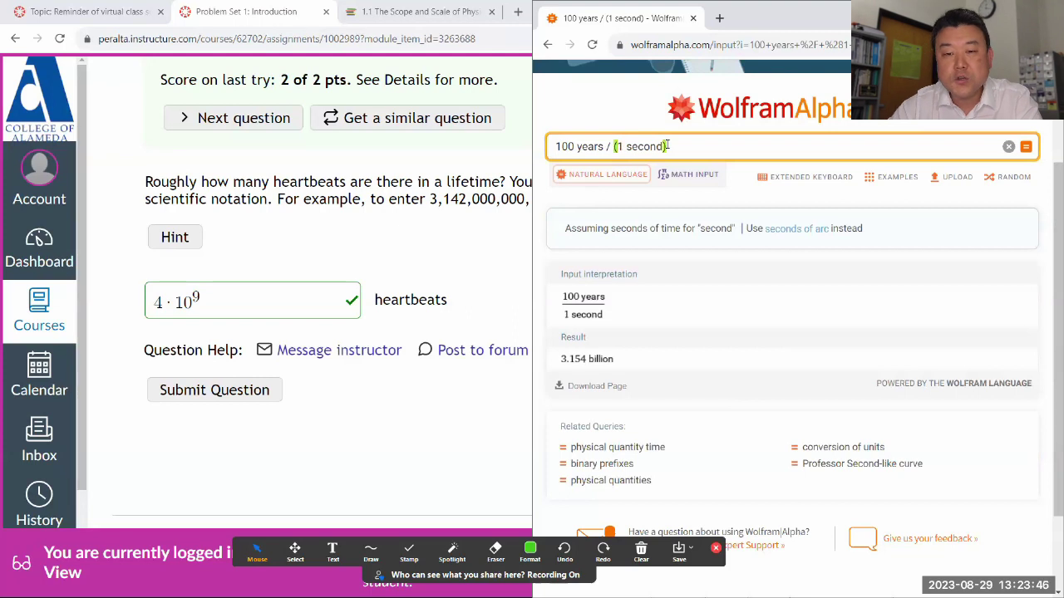
{"action": "type", "text": "0"}
{"action": "key", "text": "Delete"}
{"action": "type", "text": ".8"}
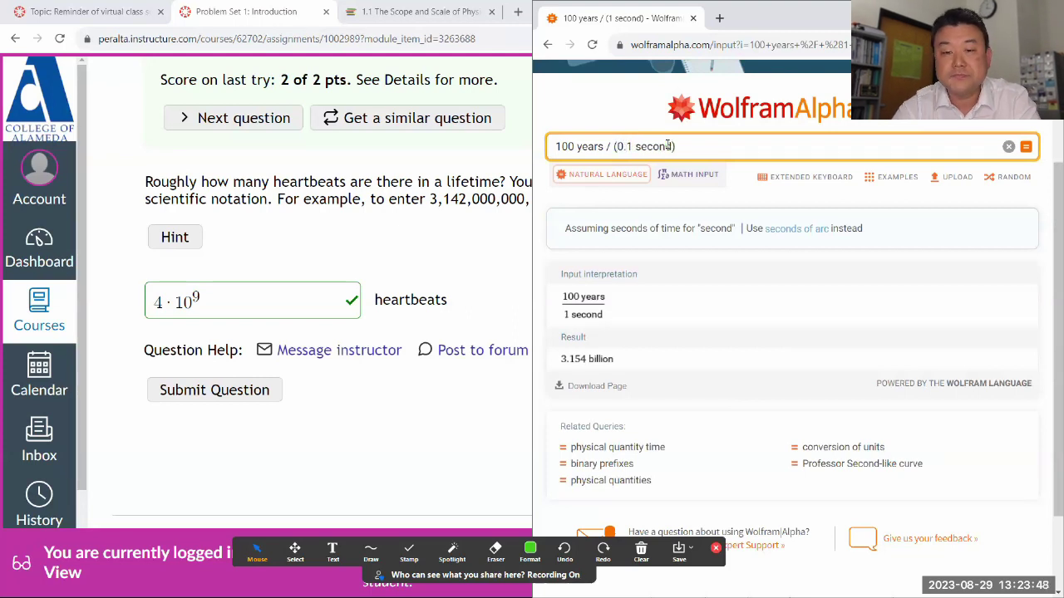
{"action": "key", "text": "Left"}
{"action": "key", "text": "Left"}
{"action": "key", "text": "Left"}
{"action": "key", "text": "shift+Right"}
{"action": "key", "text": "shift+Right"}
{"action": "key", "text": "shift+Right"}
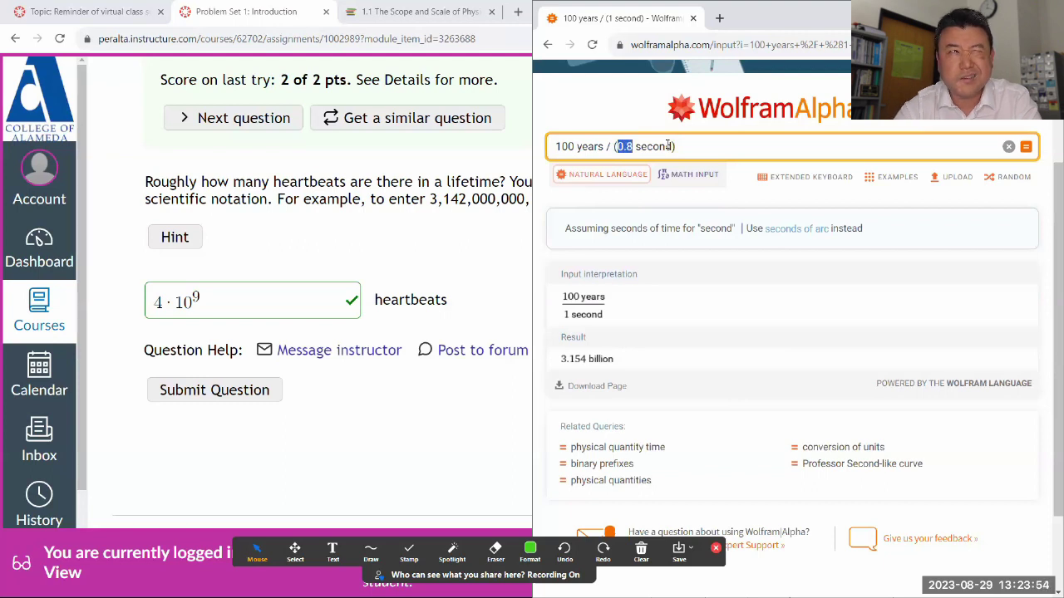
{"action": "key", "text": "Right"}
{"action": "scroll", "coordinate": [611, 263], "scroll_direction": "down", "scroll_amount": 2}
{"action": "scroll", "coordinate": [757, 199], "scroll_direction": "up", "scroll_amount": 3}
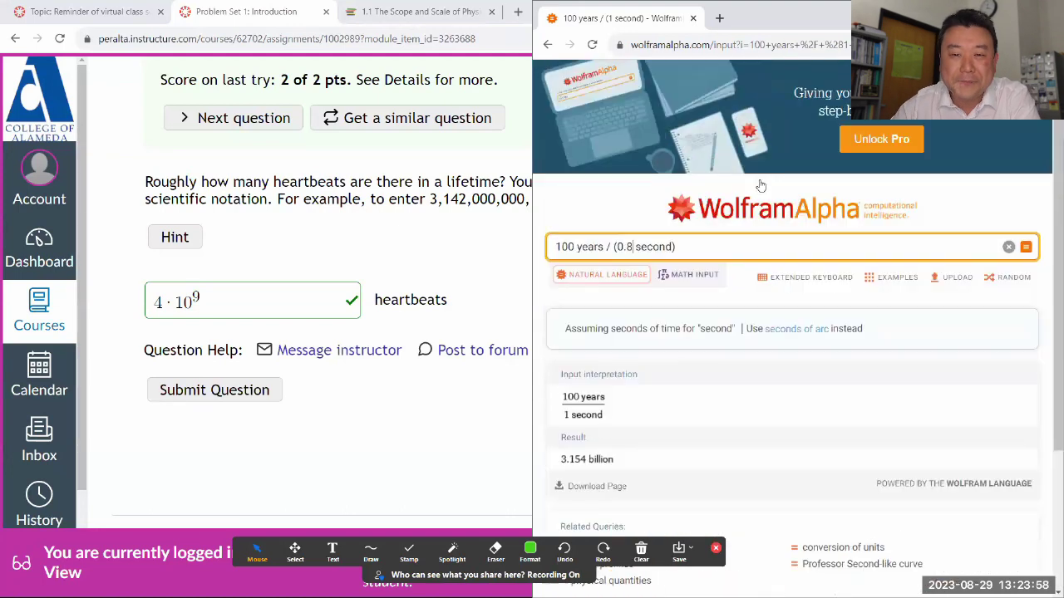
{"action": "key", "text": "Return"}
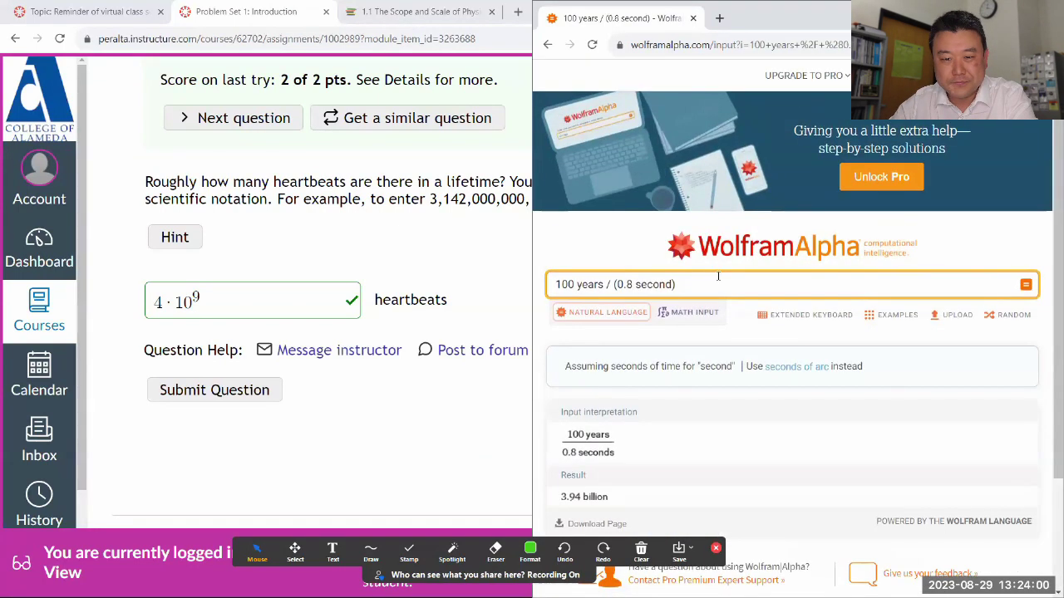
{"action": "scroll", "coordinate": [719, 276], "scroll_direction": "down", "scroll_amount": 1}
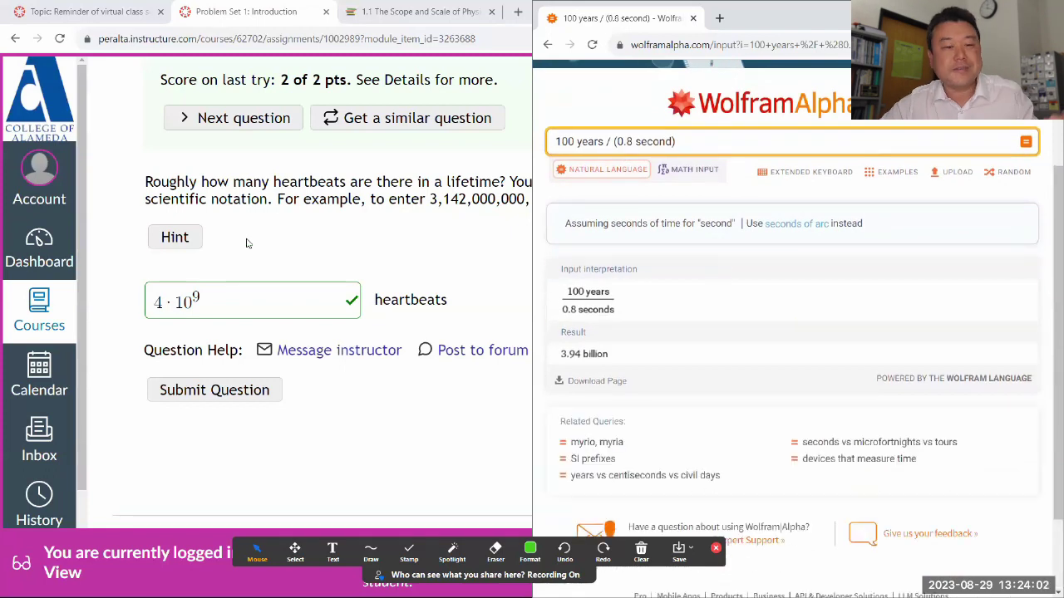
{"action": "left_click", "coordinate": [276, 206]}
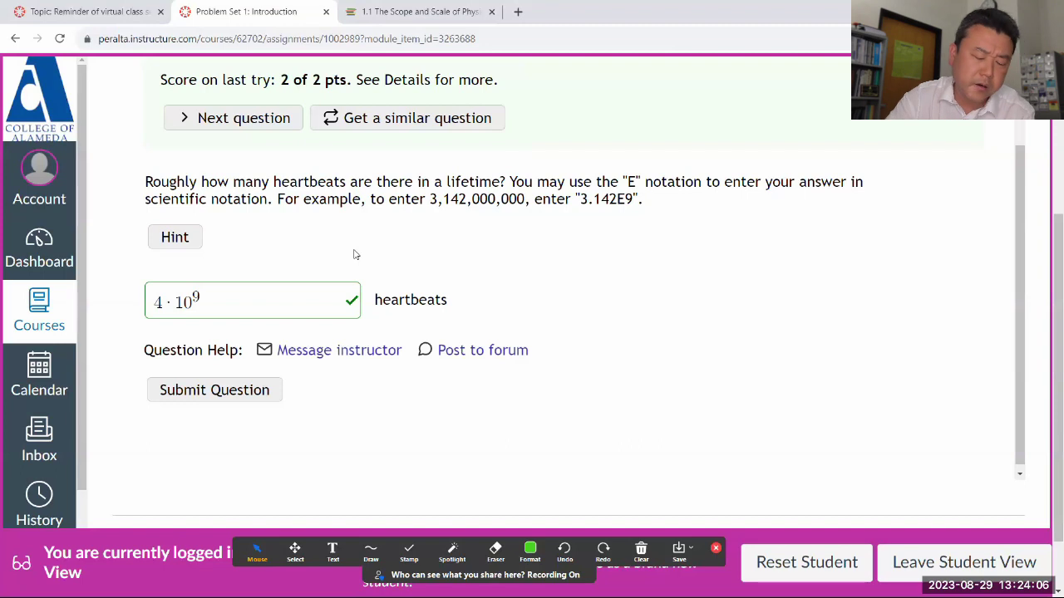
Change the heartbeats answer to 0.5·10^9 and submit it.
{"action": "scroll", "coordinate": [432, 237], "scroll_direction": "up", "scroll_amount": 1}
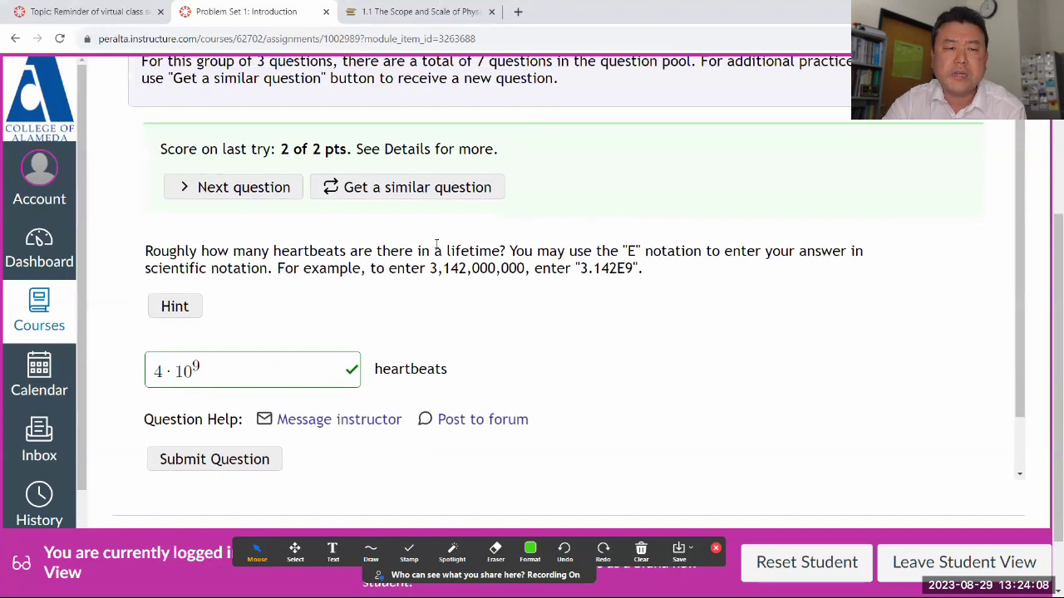
{"action": "scroll", "coordinate": [436, 244], "scroll_direction": "down", "scroll_amount": 1}
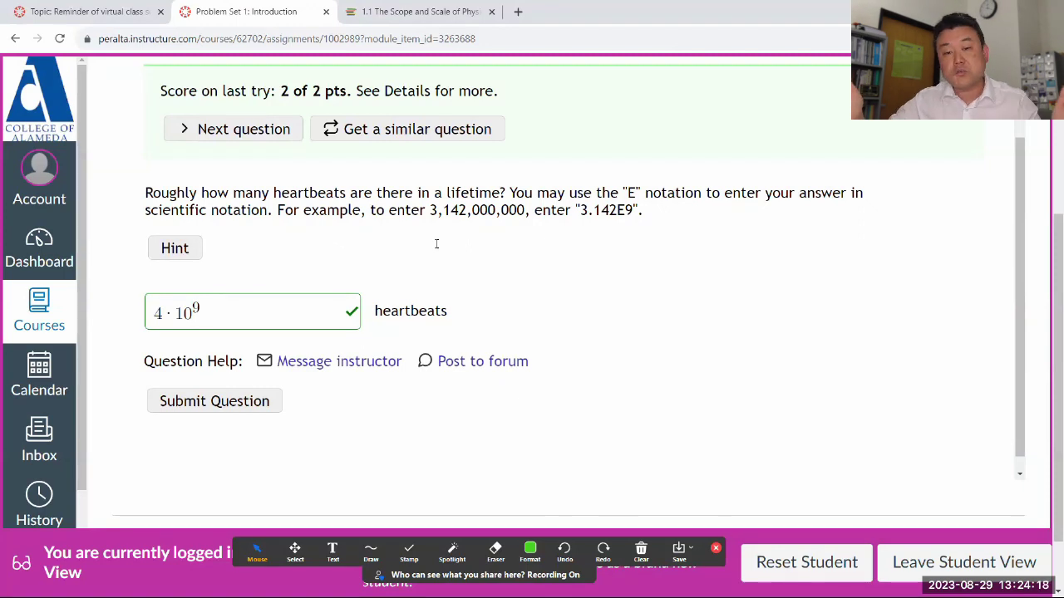
{"action": "double_click", "coordinate": [158, 313]}
{"action": "type", "text": "1"}
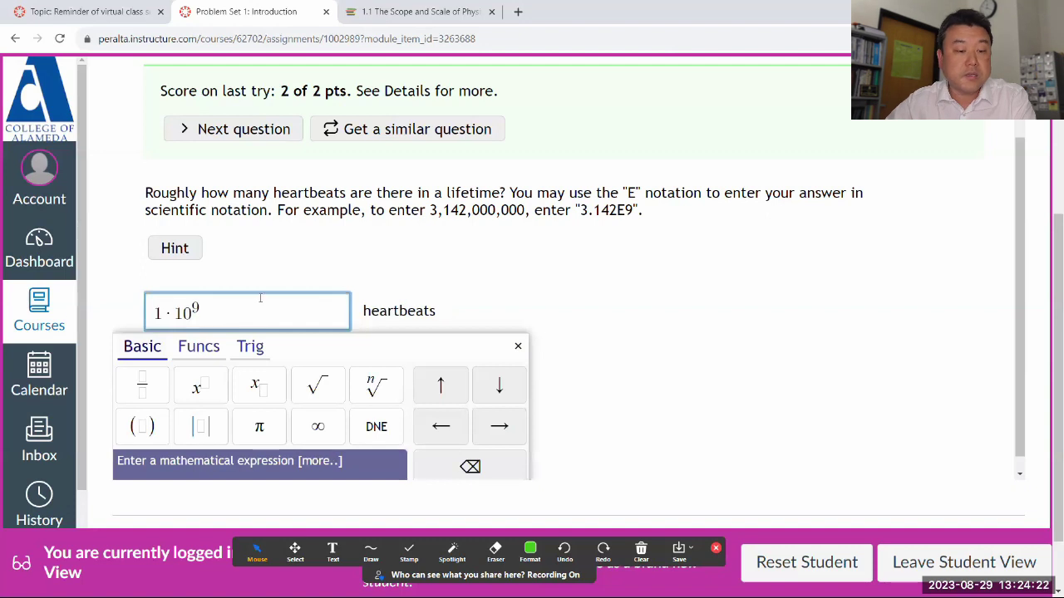
{"action": "key", "text": "BackSpace"}
{"action": "type", "text": "0.5"}
{"action": "left_click", "coordinate": [309, 193]}
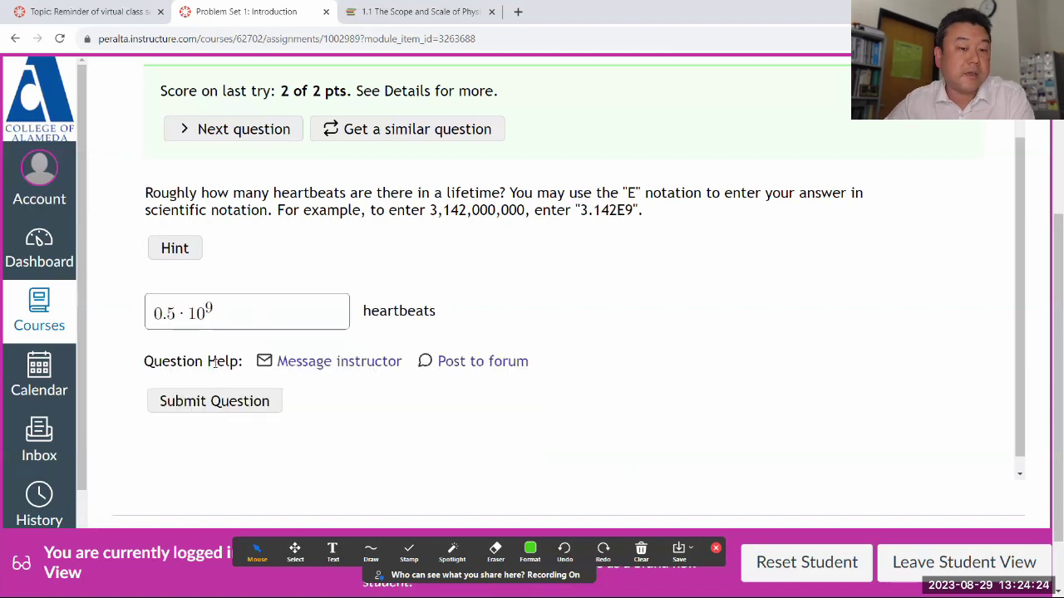
{"action": "left_click", "coordinate": [203, 400]}
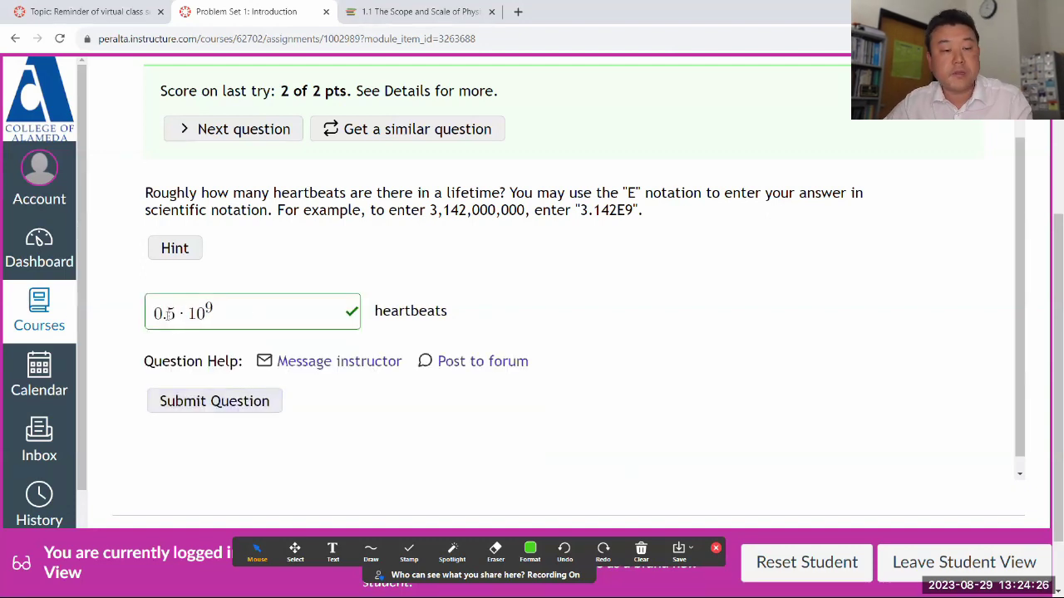
Try 0.2·10^9 and then 0.3·10^9, submitting each; both are rejected.
{"action": "double_click", "coordinate": [168, 313]}
{"action": "type", "text": "2"}
{"action": "left_click", "coordinate": [271, 258]}
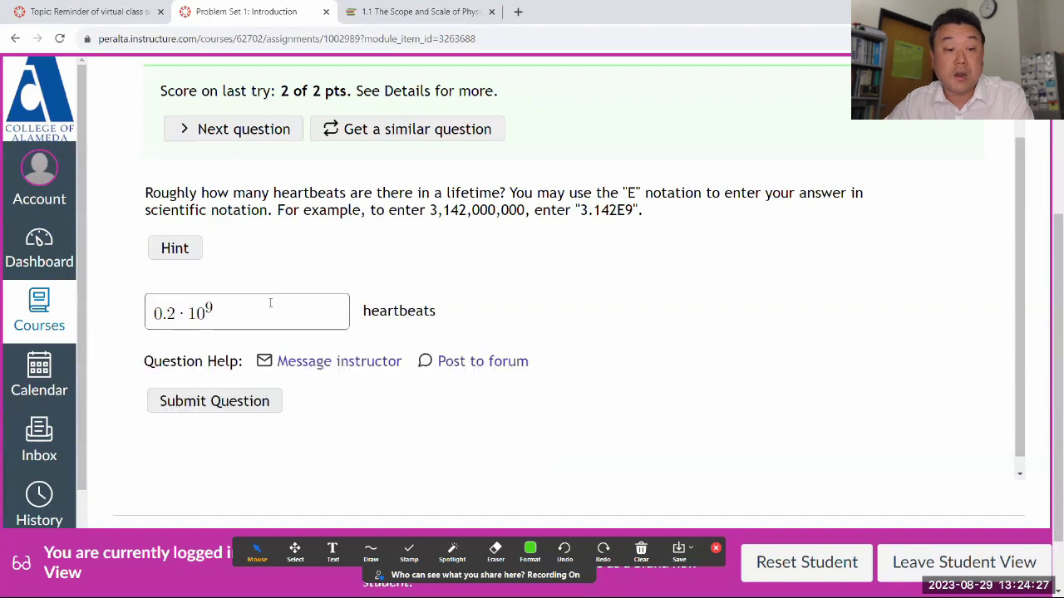
{"action": "left_click", "coordinate": [247, 403]}
{"action": "double_click", "coordinate": [174, 313]}
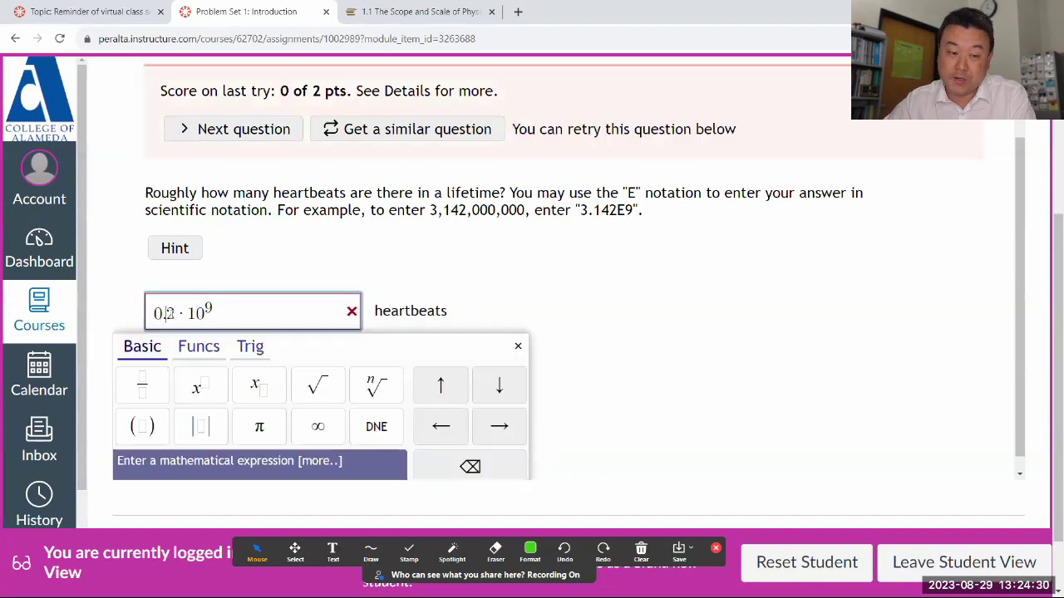
{"action": "type", "text": "3"}
{"action": "left_click", "coordinate": [240, 261]}
{"action": "left_click", "coordinate": [236, 404]}
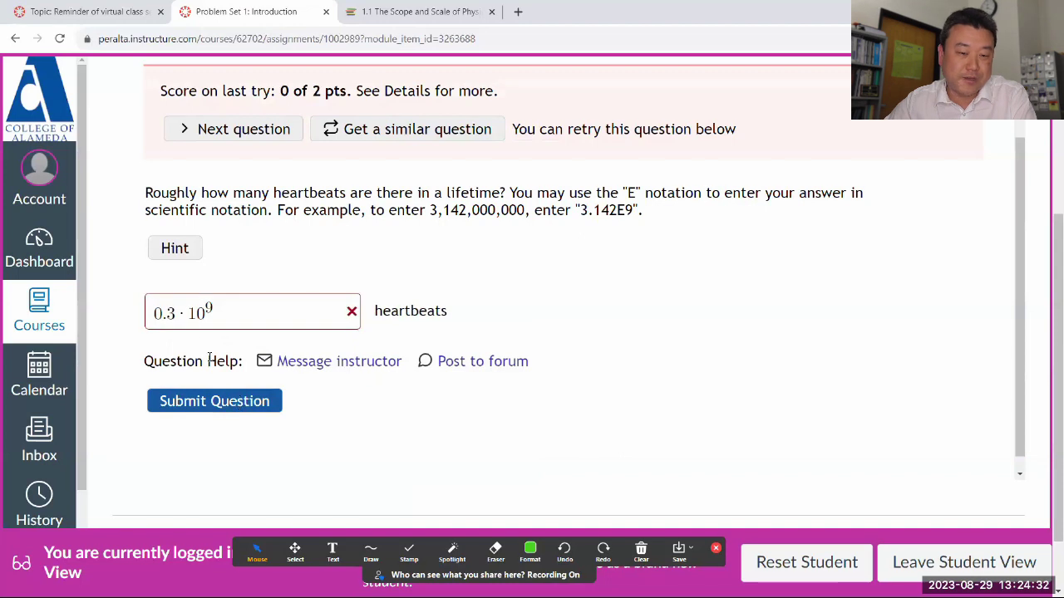
Submit 0.4·10^9, which is accepted for 2 of 2 points.
{"action": "double_click", "coordinate": [175, 313]}
{"action": "type", "text": "4"}
{"action": "left_click", "coordinate": [261, 275]}
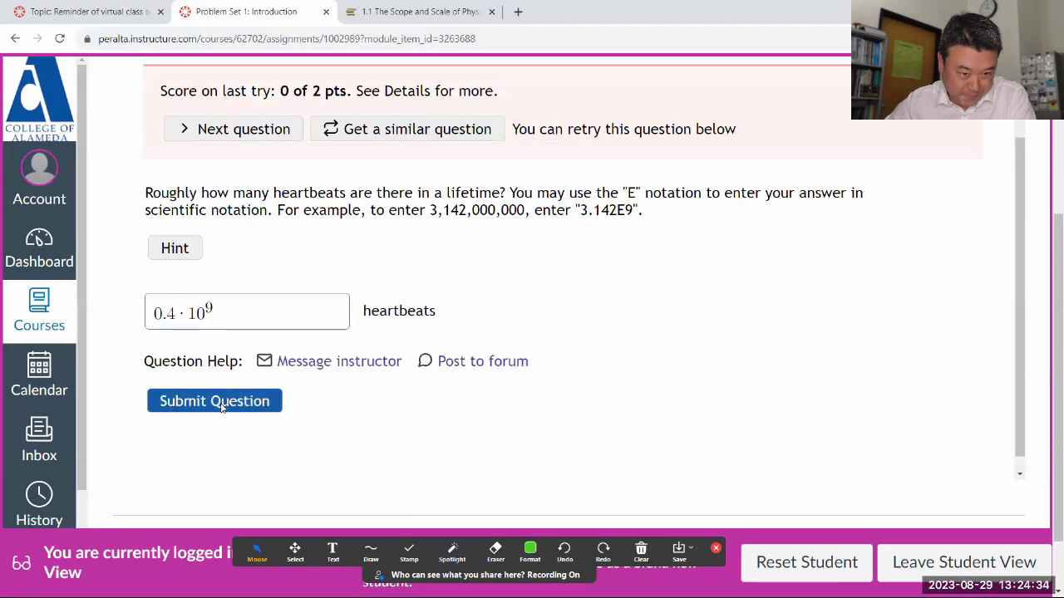
{"action": "left_click", "coordinate": [221, 404]}
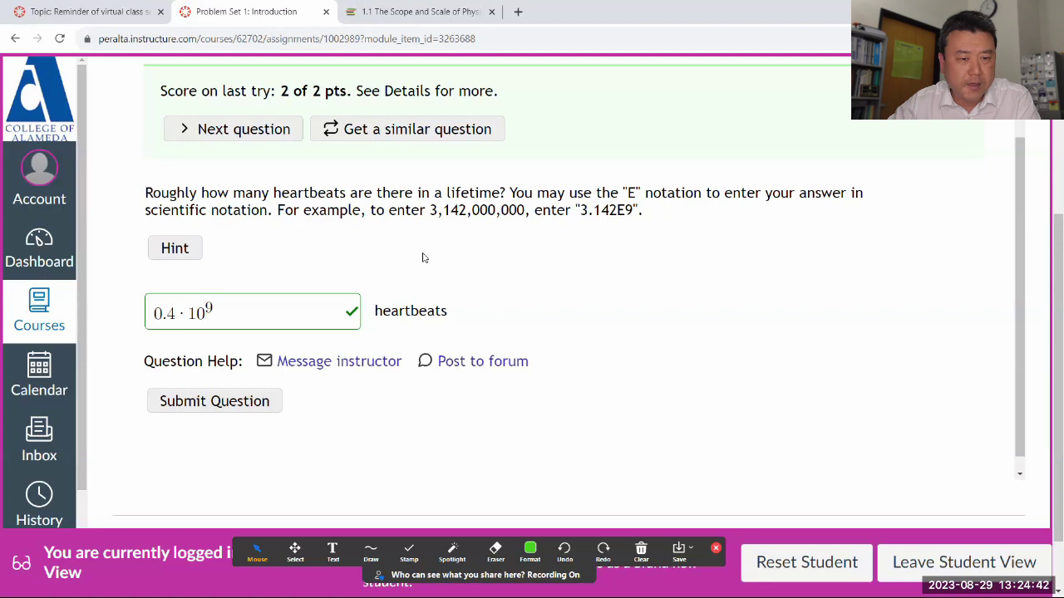
Request a similar question, leave Student View, and bring up the 18 m and 6 m vector question.
{"action": "scroll", "coordinate": [423, 254], "scroll_direction": "up", "scroll_amount": 1}
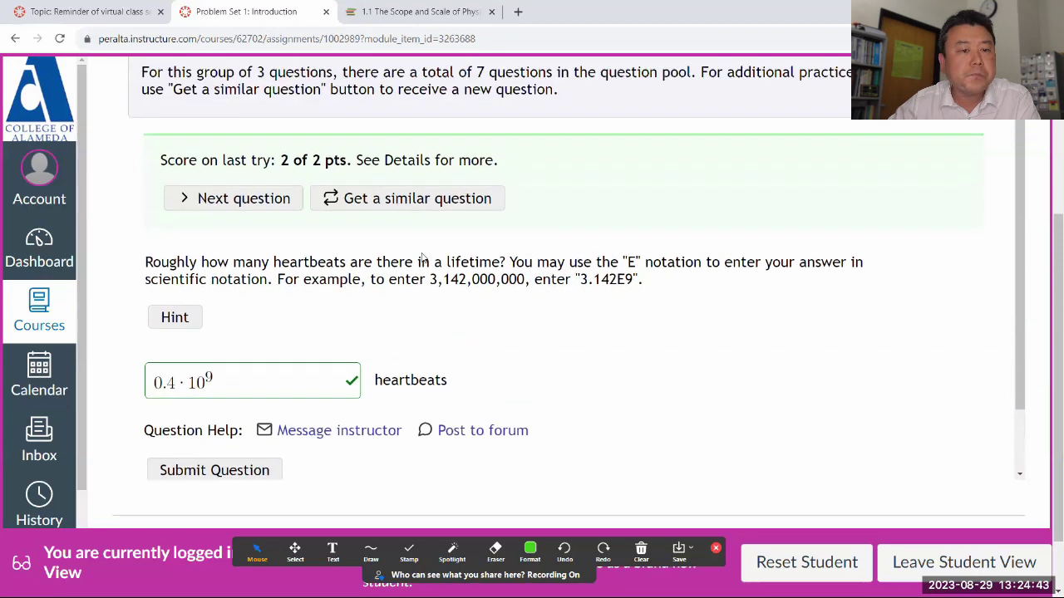
{"action": "left_click", "coordinate": [392, 199]}
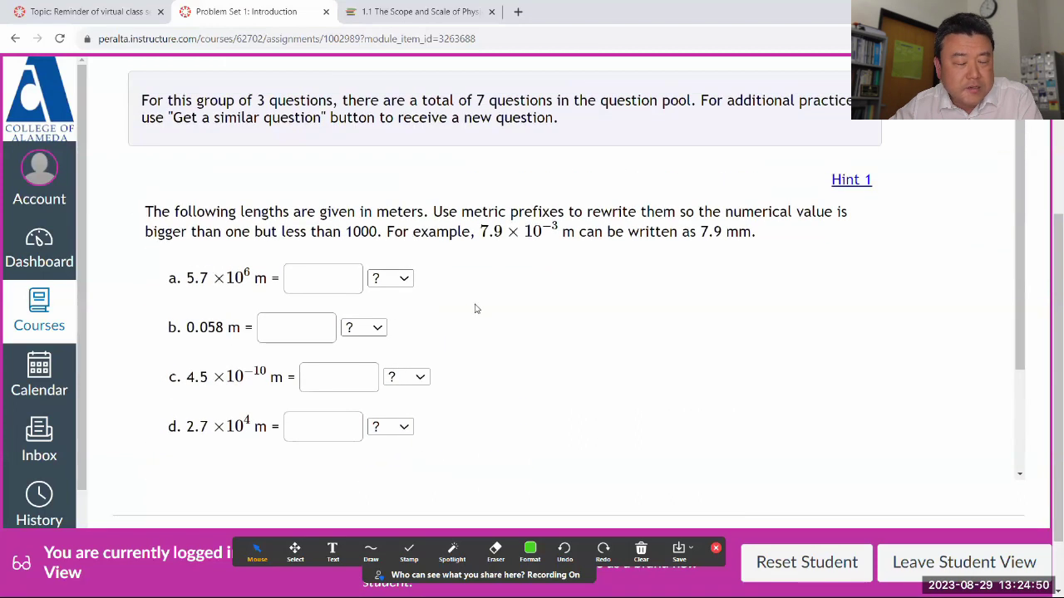
{"action": "left_click", "coordinate": [931, 573]}
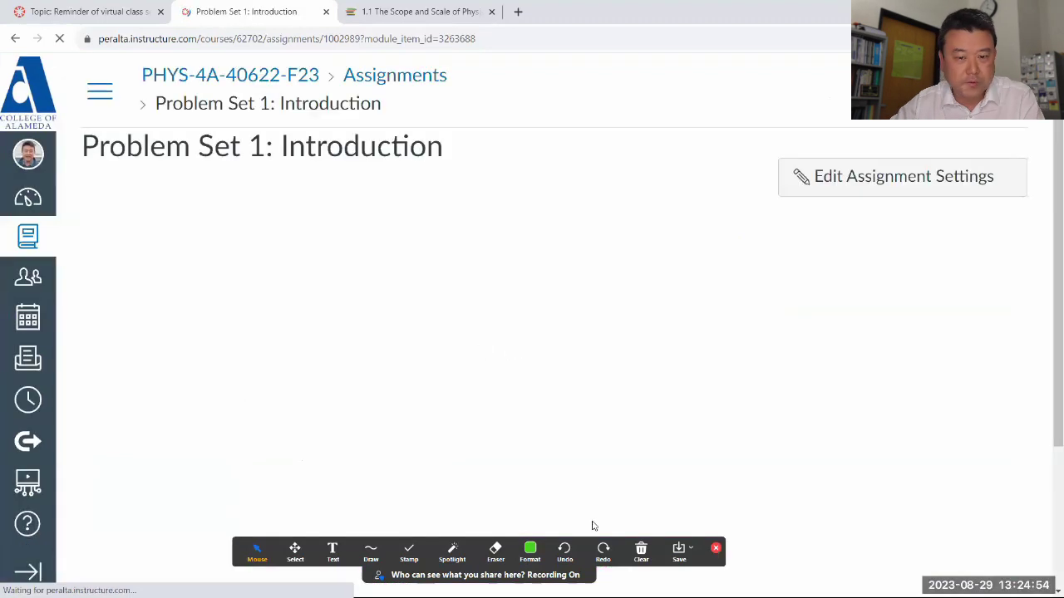
{"action": "left_click", "coordinate": [641, 550]}
{"action": "left_click", "coordinate": [714, 545]}
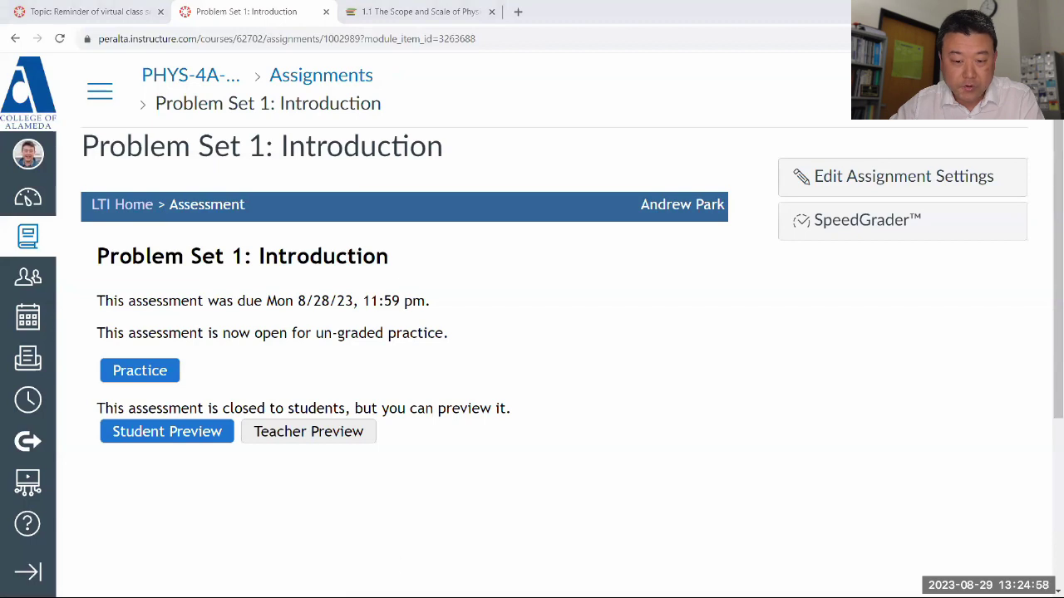
{"action": "key", "text": "super"}
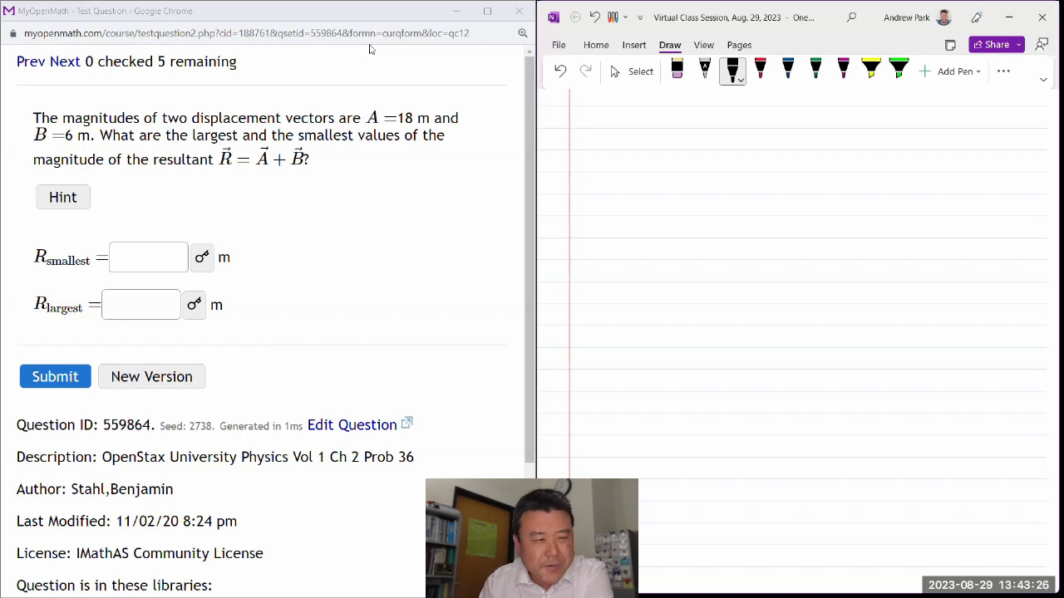
Check the vector hint, then draw a black diagonal arrow labelled A in OneNote.
{"action": "left_click", "coordinate": [62, 197]}
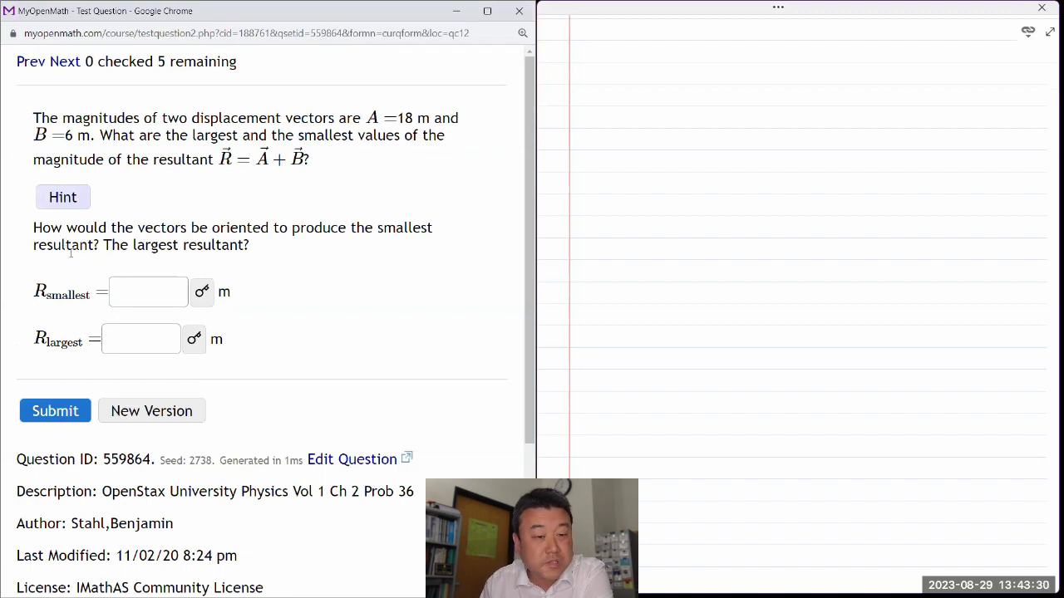
{"action": "left_click", "coordinate": [63, 199]}
{"action": "left_click", "coordinate": [781, 9]}
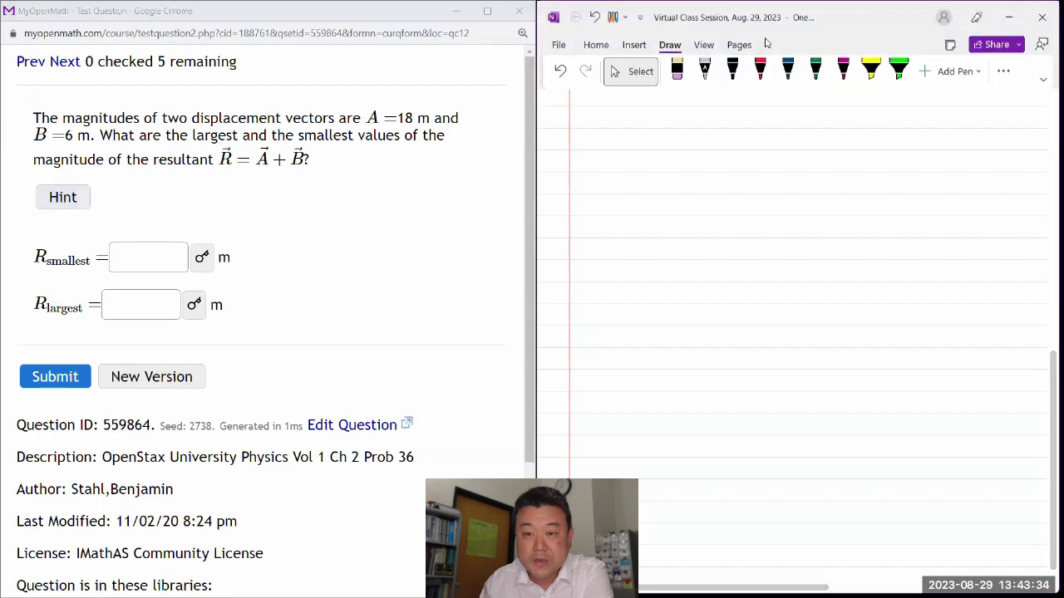
{"action": "left_click", "coordinate": [732, 71]}
{"action": "mouse_move", "coordinate": [576, 223]}
{"action": "left_mouse_down"}
{"action": "mouse_move", "coordinate": [706, 126]}
{"action": "mouse_move", "coordinate": [701, 137]}
{"action": "left_mouse_up"}
{"action": "mouse_move", "coordinate": [613, 168]}
{"action": "left_mouse_down"}
{"action": "mouse_move", "coordinate": [625, 154]}
{"action": "mouse_move", "coordinate": [630, 165]}
{"action": "left_mouse_up"}
{"action": "left_click_drag", "start_coordinate": [615, 160], "coordinate": [628, 157]}
Draw a shorter dark-blue arrow labelled B with the blue pen.
{"action": "left_click", "coordinate": [778, 7]}
{"action": "left_click", "coordinate": [787, 71]}
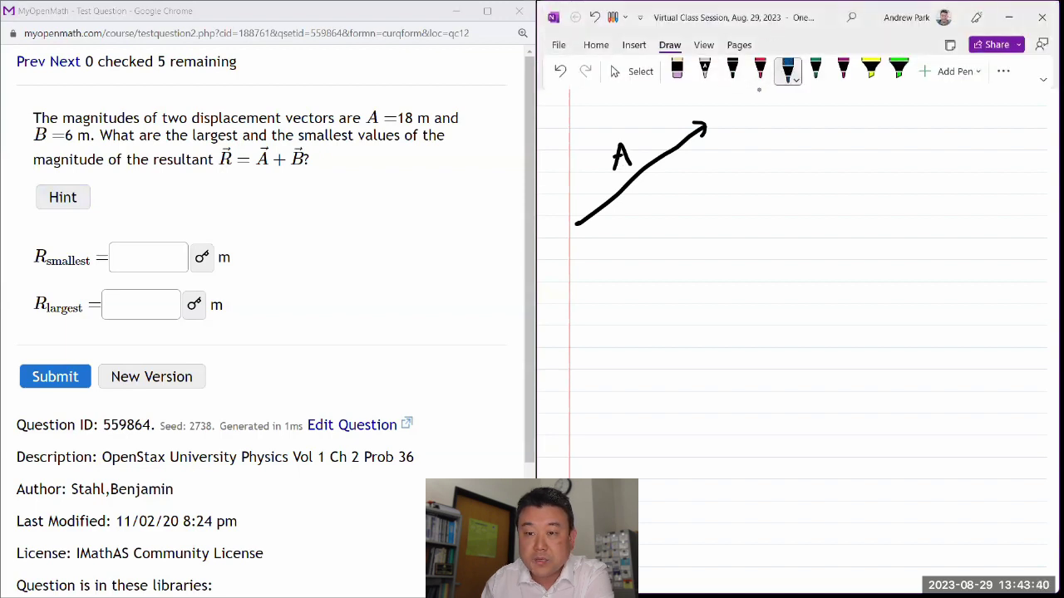
{"action": "mouse_move", "coordinate": [694, 223]}
{"action": "left_mouse_down"}
{"action": "mouse_move", "coordinate": [764, 240]}
{"action": "mouse_move", "coordinate": [757, 250]}
{"action": "left_mouse_up"}
{"action": "left_click_drag", "start_coordinate": [732, 201], "coordinate": [735, 221]}
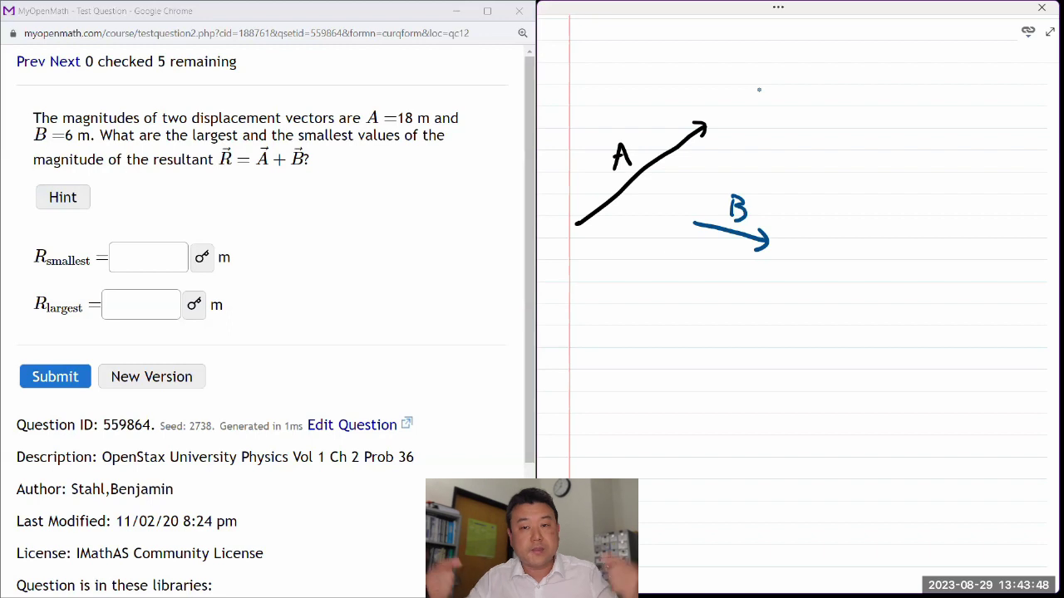
Draw a long black horizontal arrow and label it A.
{"action": "left_click", "coordinate": [782, 7]}
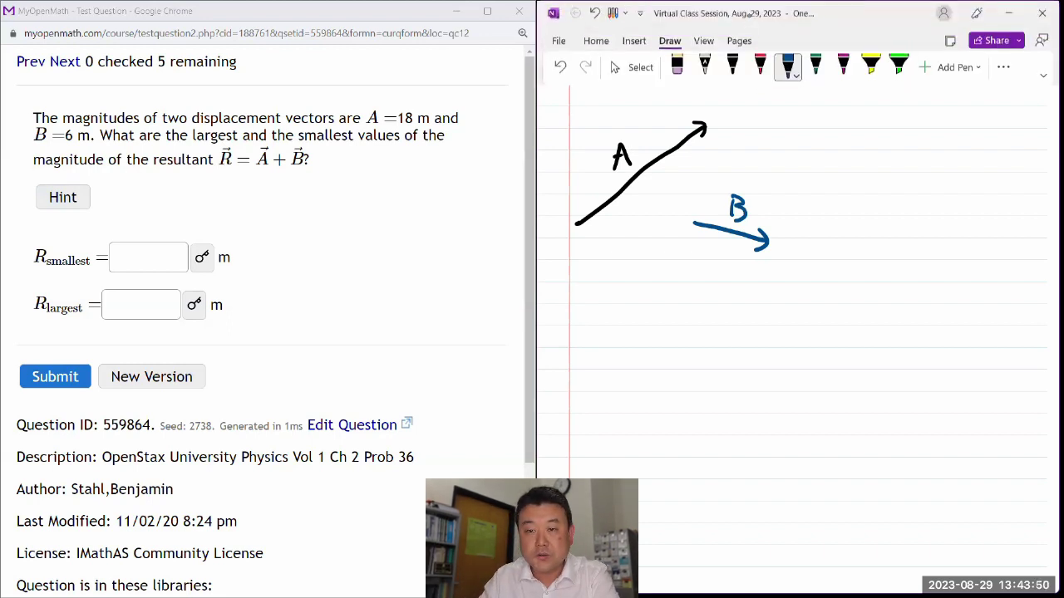
{"action": "left_click", "coordinate": [732, 70]}
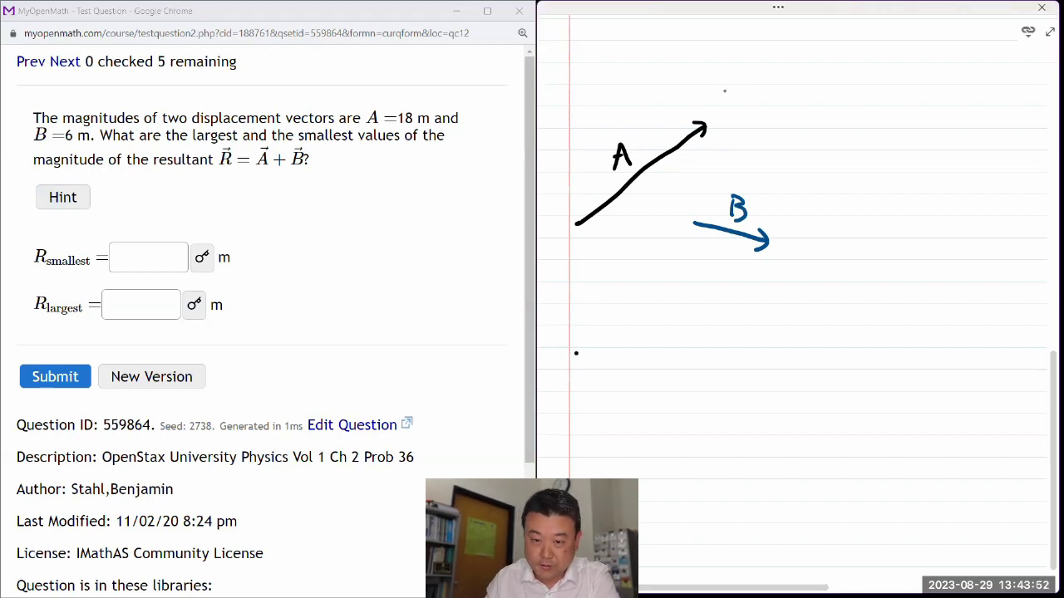
{"action": "left_click_drag", "start_coordinate": [575, 354], "coordinate": [799, 356]}
{"action": "left_click_drag", "start_coordinate": [786, 343], "coordinate": [788, 366]}
{"action": "mouse_move", "coordinate": [661, 396]}
{"action": "left_mouse_down"}
{"action": "mouse_move", "coordinate": [676, 395]}
{"action": "mouse_move", "coordinate": [673, 385]}
{"action": "left_mouse_up"}
Draw a dark blue left-pointing arrow B above A, opposing it.
{"action": "left_click", "coordinate": [777, 7]}
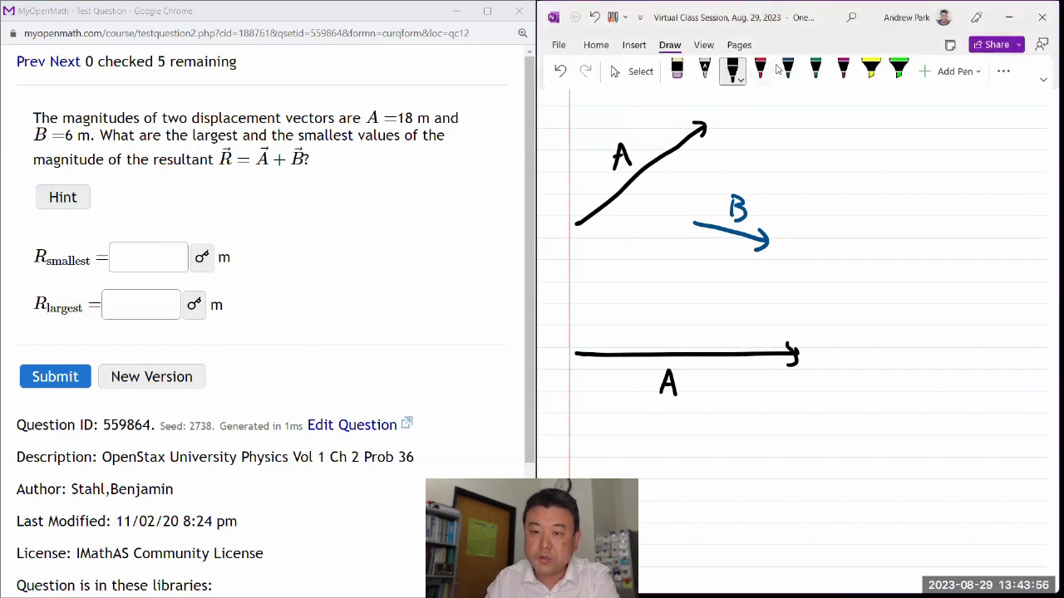
{"action": "left_click", "coordinate": [788, 71]}
{"action": "mouse_move", "coordinate": [730, 334]}
{"action": "left_mouse_down"}
{"action": "mouse_move", "coordinate": [792, 334]}
{"action": "mouse_move", "coordinate": [708, 335]}
{"action": "left_mouse_up"}
{"action": "mouse_move", "coordinate": [720, 325]}
{"action": "left_mouse_down"}
{"action": "mouse_move", "coordinate": [709, 335]}
{"action": "mouse_move", "coordinate": [723, 344]}
{"action": "left_mouse_up"}
{"action": "left_click_drag", "start_coordinate": [743, 304], "coordinate": [744, 323]}
{"action": "left_click_drag", "start_coordinate": [742, 303], "coordinate": [745, 324]}
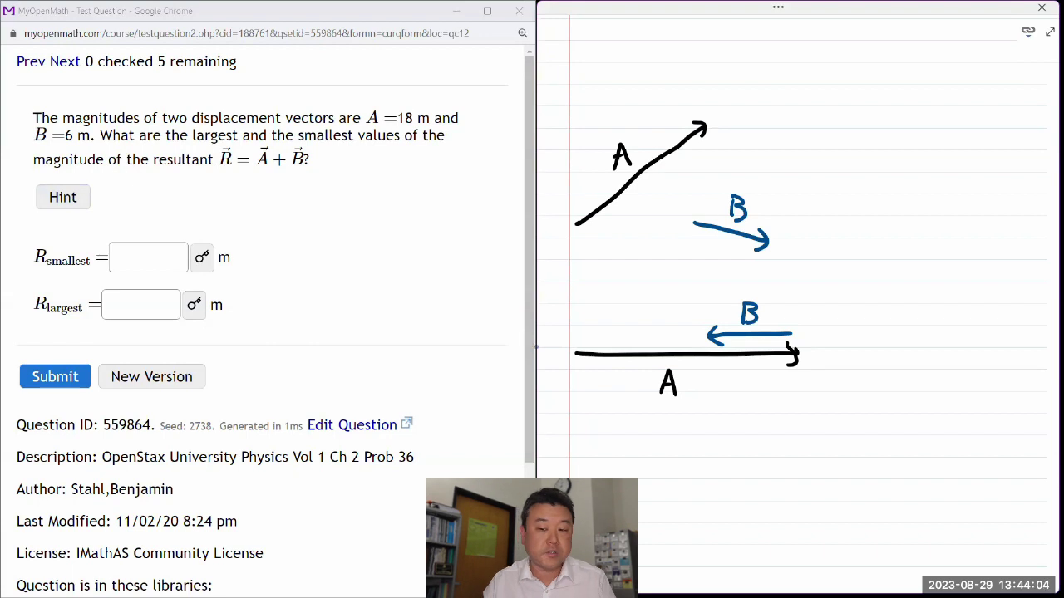
Draw the green resultant arrow above A and label it A+B with vector arrows.
{"action": "left_click", "coordinate": [778, 8]}
{"action": "left_click", "coordinate": [816, 70]}
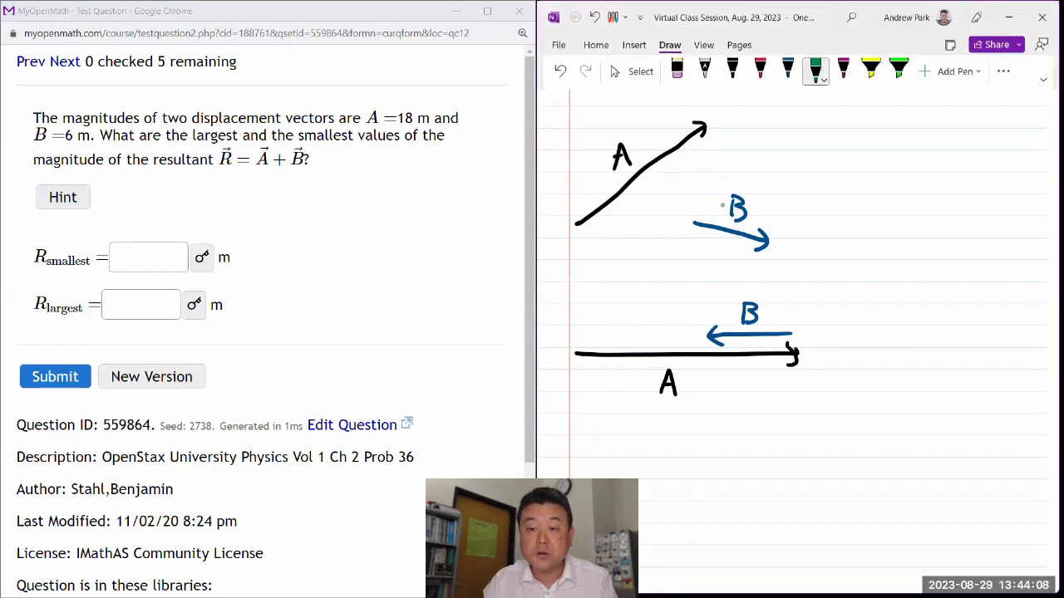
{"action": "mouse_move", "coordinate": [571, 337]}
{"action": "left_mouse_down"}
{"action": "mouse_move", "coordinate": [703, 337]}
{"action": "mouse_move", "coordinate": [696, 344]}
{"action": "left_mouse_up"}
{"action": "mouse_move", "coordinate": [593, 323]}
{"action": "left_mouse_down"}
{"action": "mouse_move", "coordinate": [635, 311]}
{"action": "mouse_move", "coordinate": [627, 323]}
{"action": "left_mouse_up"}
{"action": "left_click_drag", "start_coordinate": [637, 303], "coordinate": [638, 323]}
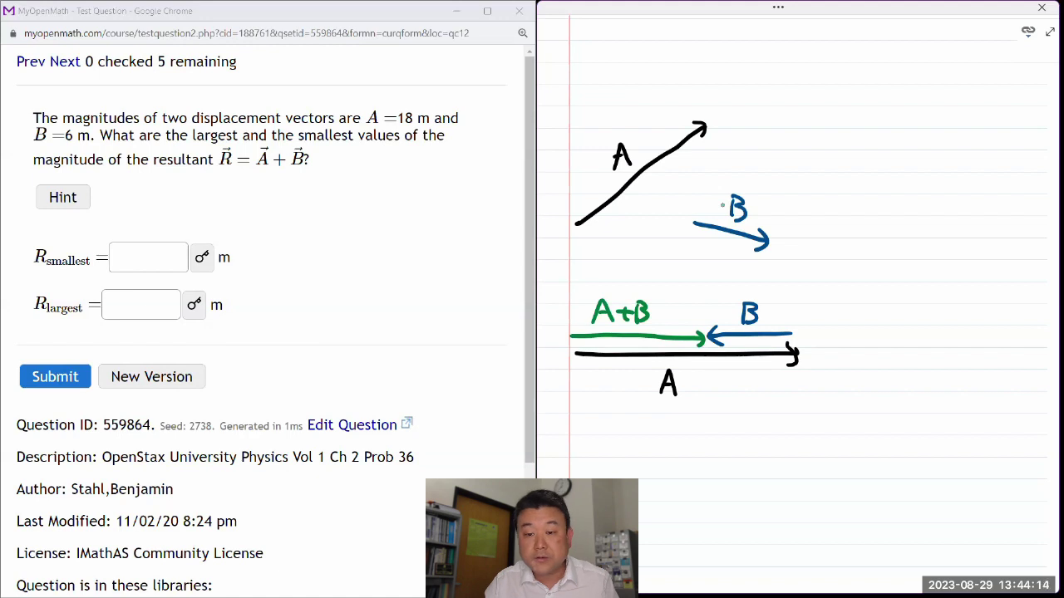
{"action": "left_click_drag", "start_coordinate": [592, 292], "coordinate": [606, 291]}
{"action": "left_click_drag", "start_coordinate": [602, 285], "coordinate": [642, 293]}
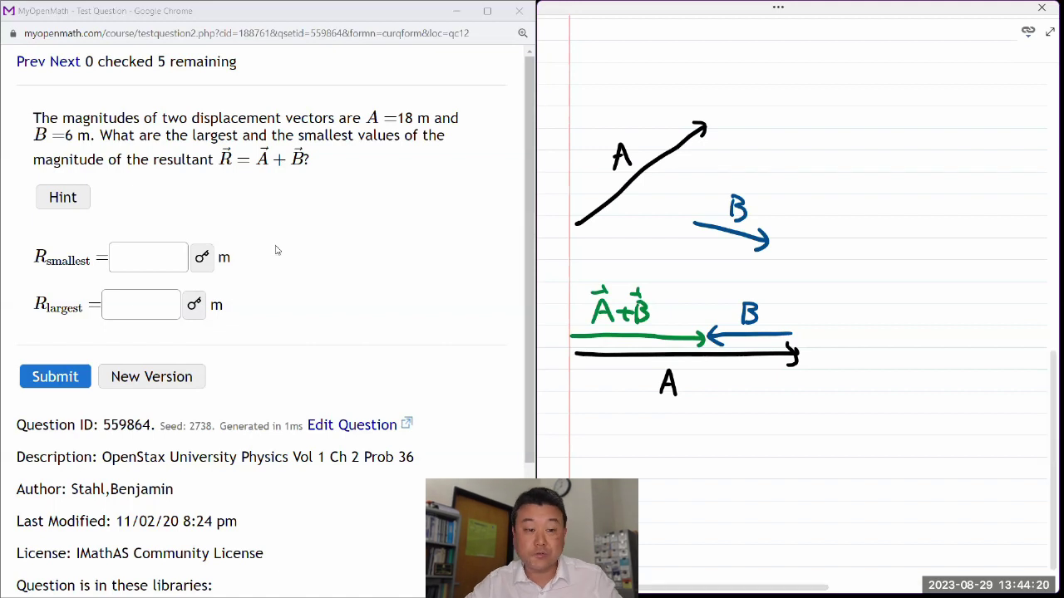
Enter 12 as the smallest resultant and submit it.
{"action": "left_click", "coordinate": [150, 257]}
{"action": "type", "text": "12"}
{"action": "left_click", "coordinate": [55, 377]}
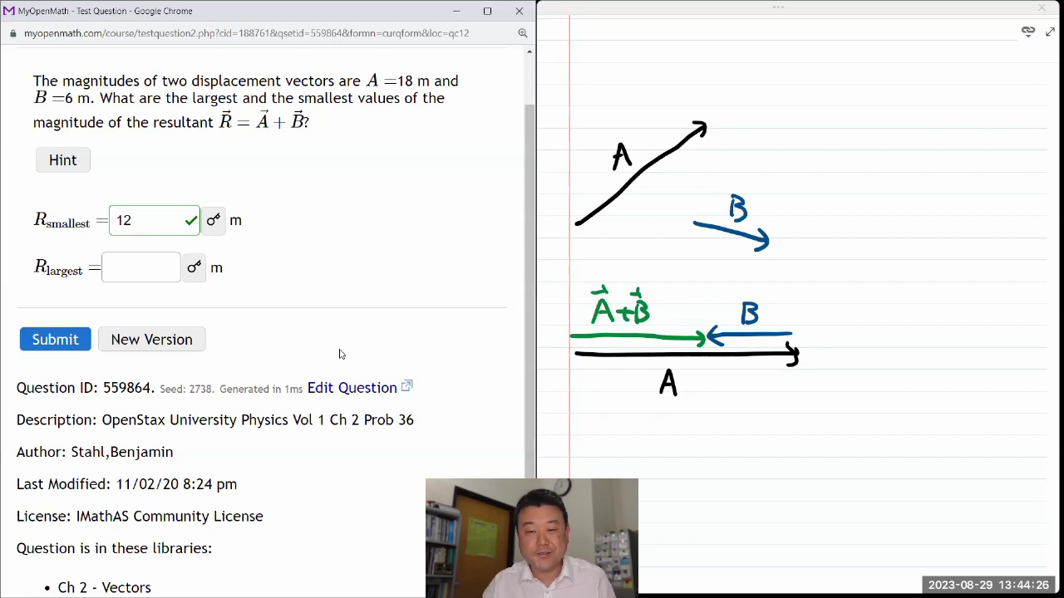
{"action": "left_click", "coordinate": [779, 9]}
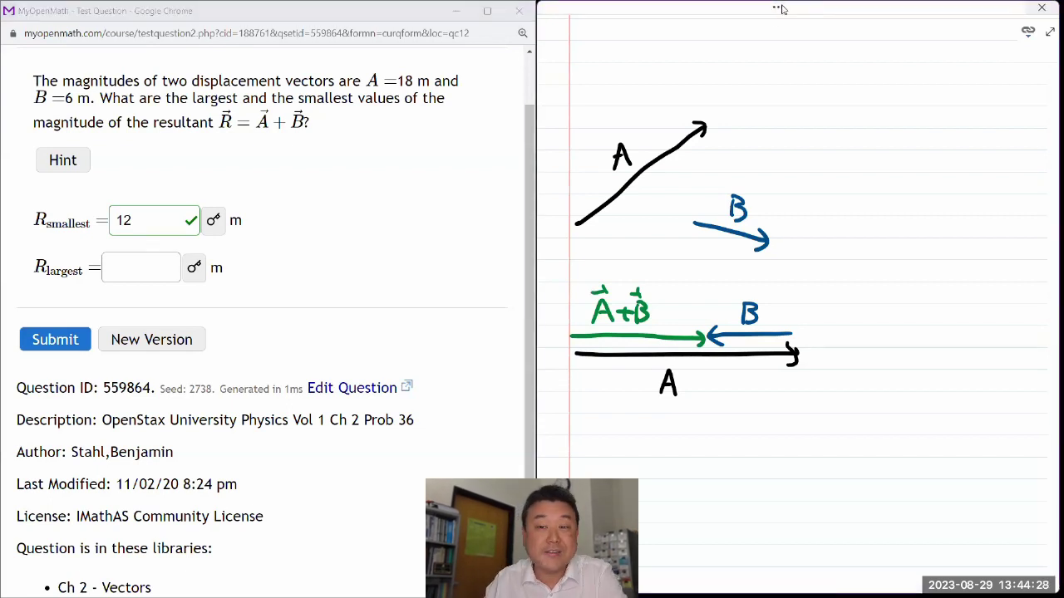
Draw a new long black arrow lower on the page and label it A.
{"action": "left_click", "coordinate": [731, 70]}
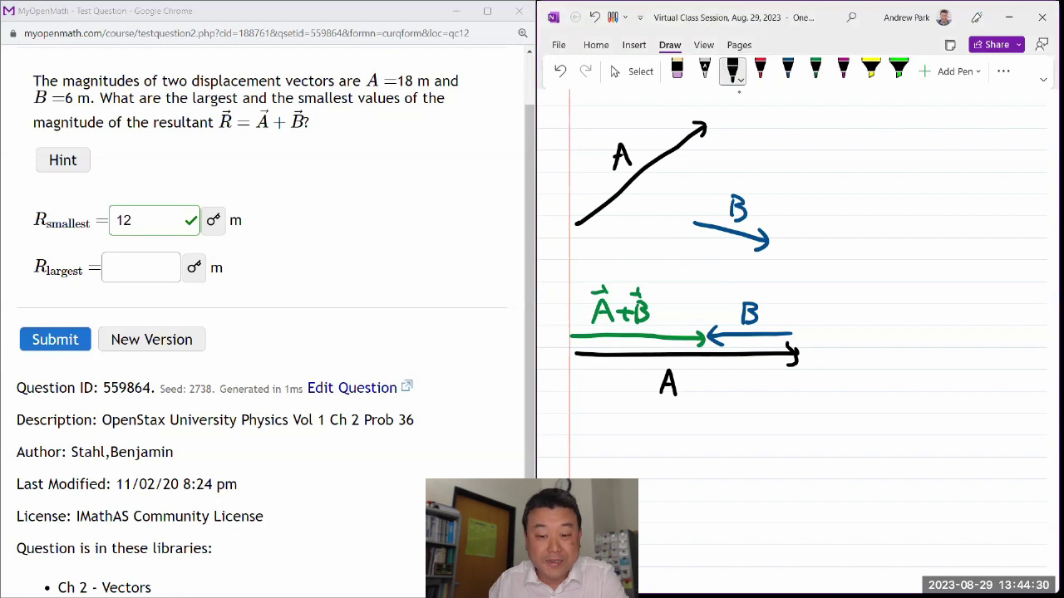
{"action": "left_click_drag", "start_coordinate": [573, 452], "coordinate": [790, 459]}
{"action": "mouse_move", "coordinate": [672, 493]}
{"action": "left_mouse_down"}
{"action": "mouse_move", "coordinate": [675, 469]}
{"action": "mouse_move", "coordinate": [684, 493]}
{"action": "left_mouse_up"}
{"action": "left_click_drag", "start_coordinate": [669, 484], "coordinate": [687, 482]}
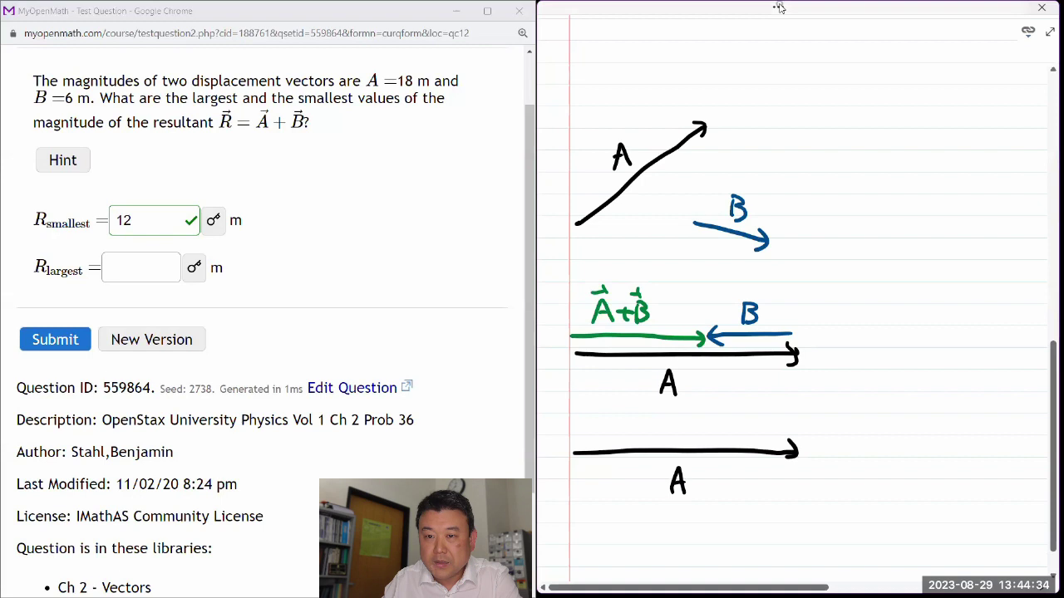
Draw dark blue arrow B continuing from A's tip in the same direction.
{"action": "mouse_move", "coordinate": [778, 8]}
{"action": "left_click", "coordinate": [788, 70]}
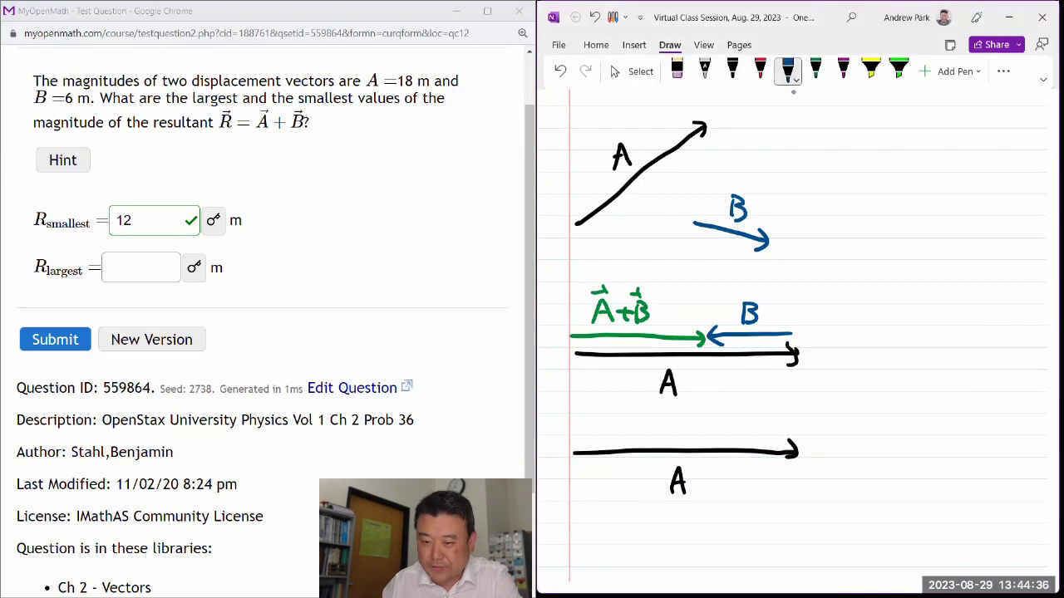
{"action": "mouse_move", "coordinate": [803, 453]}
{"action": "left_mouse_down"}
{"action": "mouse_move", "coordinate": [880, 446]}
{"action": "mouse_move", "coordinate": [840, 495]}
{"action": "left_mouse_up"}
{"action": "left_click_drag", "start_coordinate": [839, 474], "coordinate": [840, 496]}
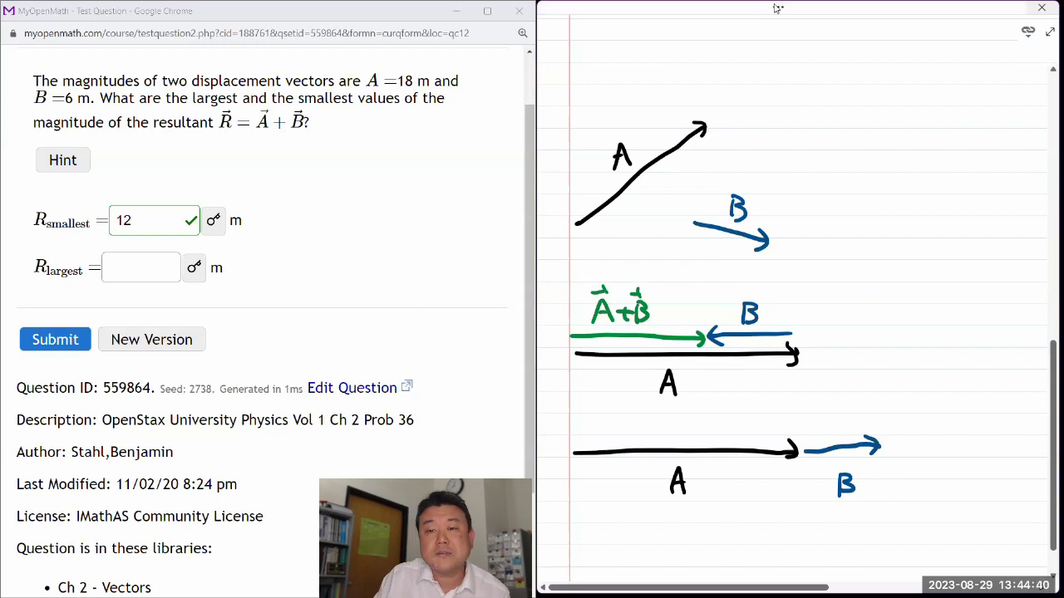
Draw a long green resultant spanning both arrows and label it A+B.
{"action": "mouse_move", "coordinate": [778, 8]}
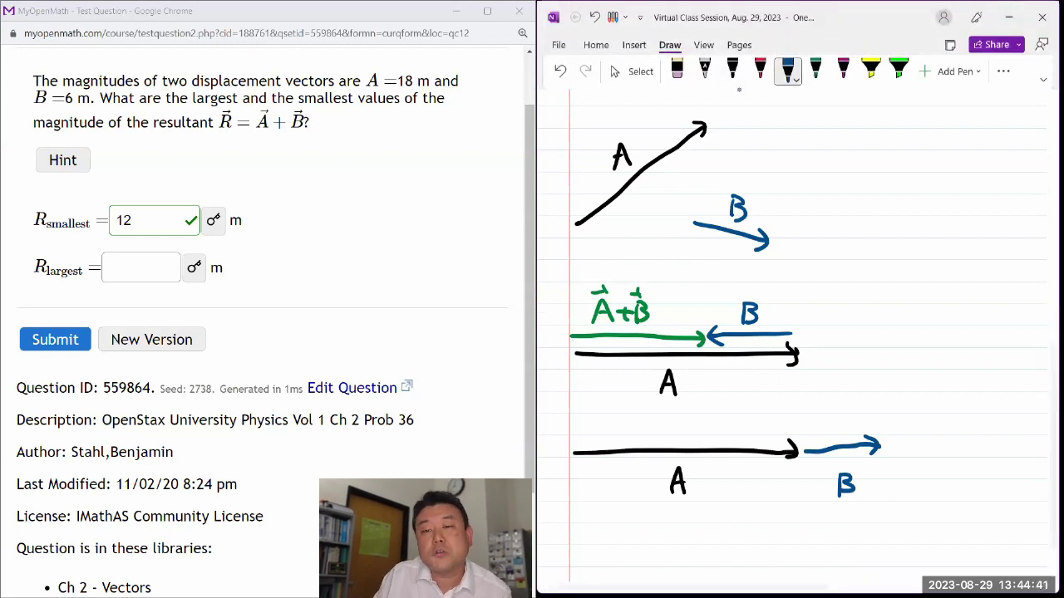
{"action": "left_click", "coordinate": [815, 73]}
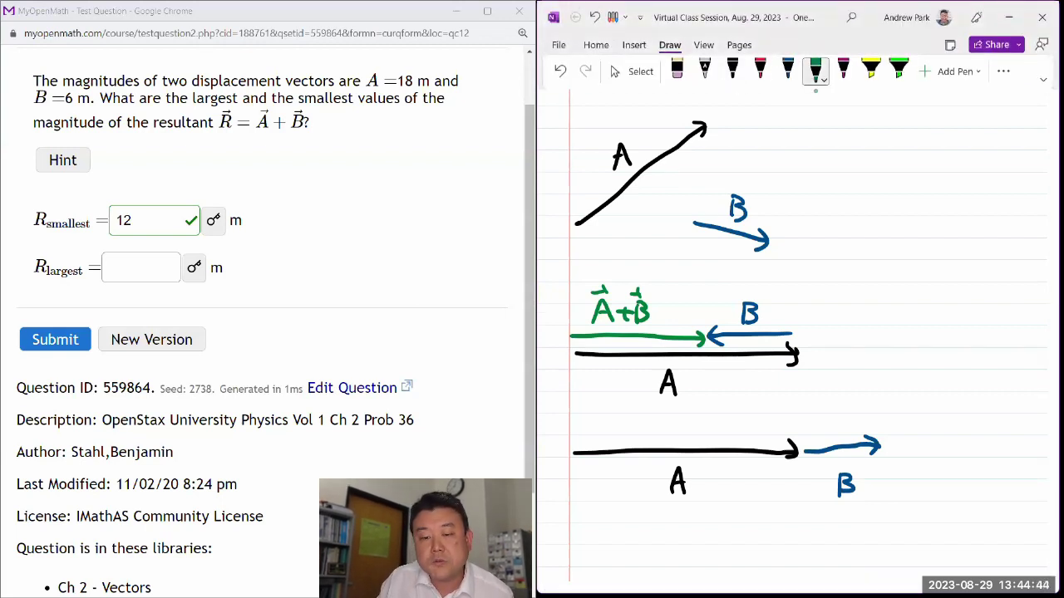
{"action": "mouse_move", "coordinate": [569, 427]}
{"action": "left_mouse_down"}
{"action": "mouse_move", "coordinate": [882, 414]}
{"action": "mouse_move", "coordinate": [876, 421]}
{"action": "left_mouse_up"}
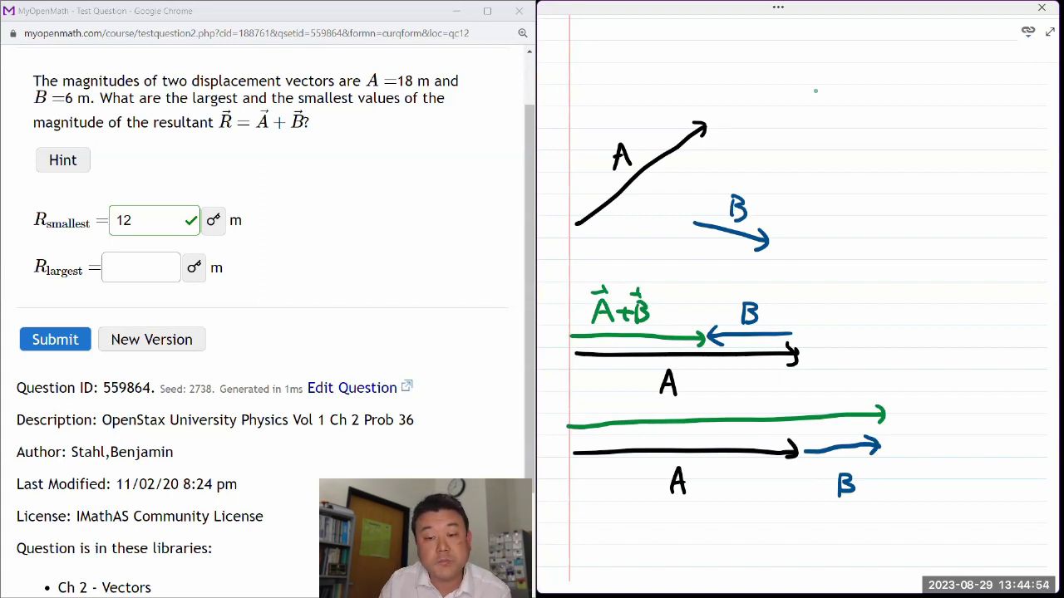
{"action": "left_click_drag", "start_coordinate": [708, 411], "coordinate": [735, 396]}
{"action": "mouse_move", "coordinate": [728, 389]}
{"action": "left_mouse_down"}
{"action": "mouse_move", "coordinate": [741, 410]}
{"action": "mouse_move", "coordinate": [749, 382]}
{"action": "left_mouse_up"}
{"action": "left_click_drag", "start_coordinate": [744, 377], "coordinate": [749, 382]}
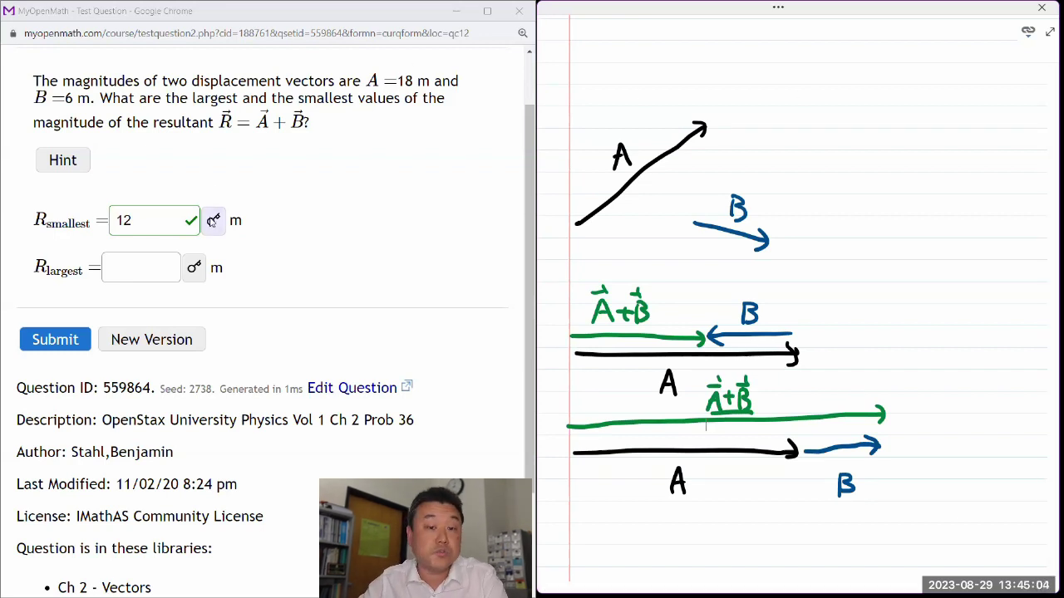
Enter 24 in the largest-resultant field and submit both answers.
{"action": "left_click", "coordinate": [141, 268]}
{"action": "type", "text": "24"}
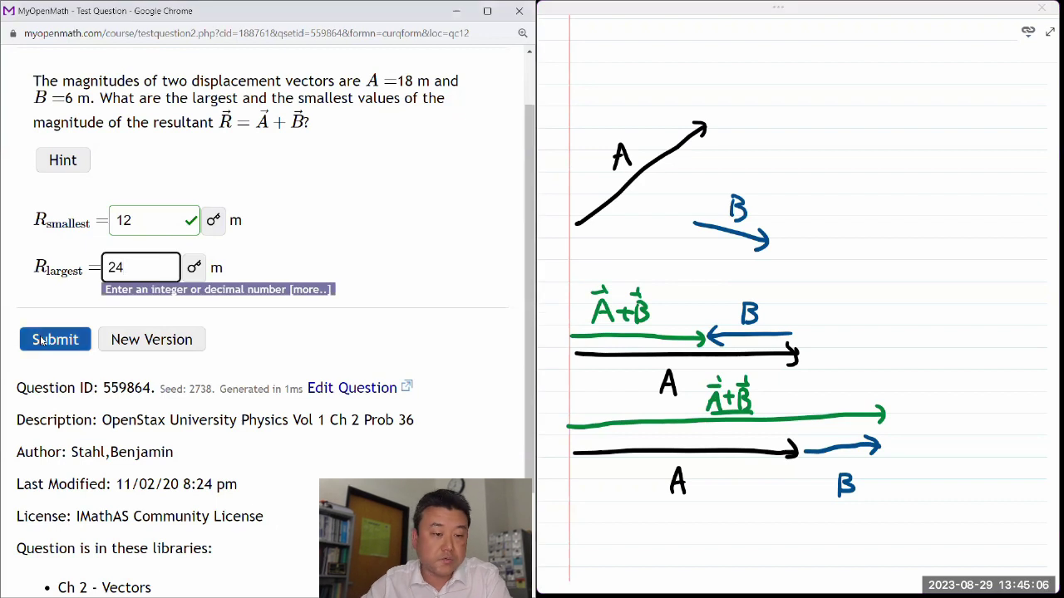
{"action": "left_click", "coordinate": [41, 340]}
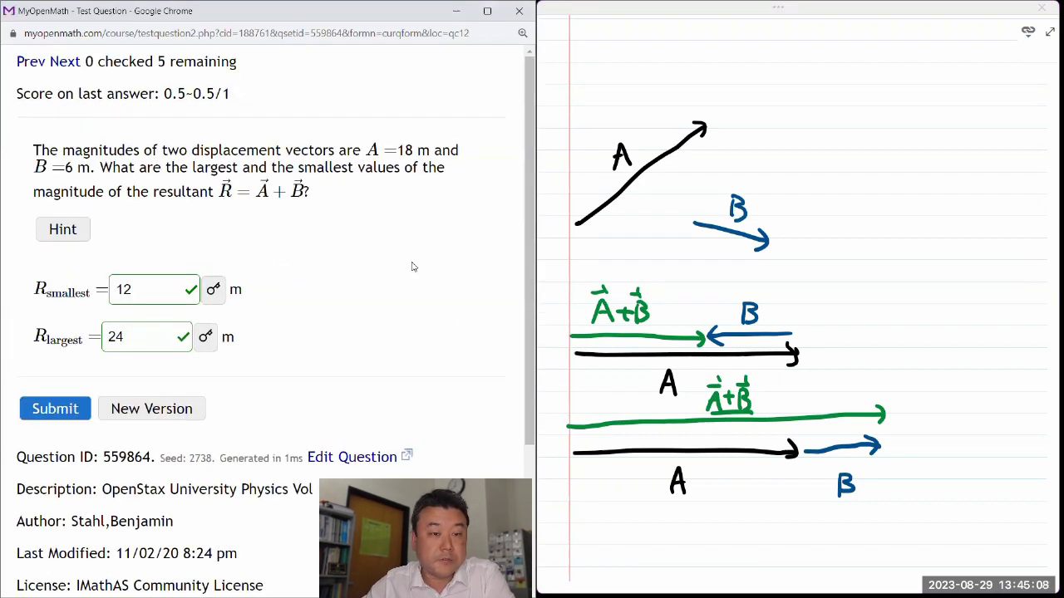